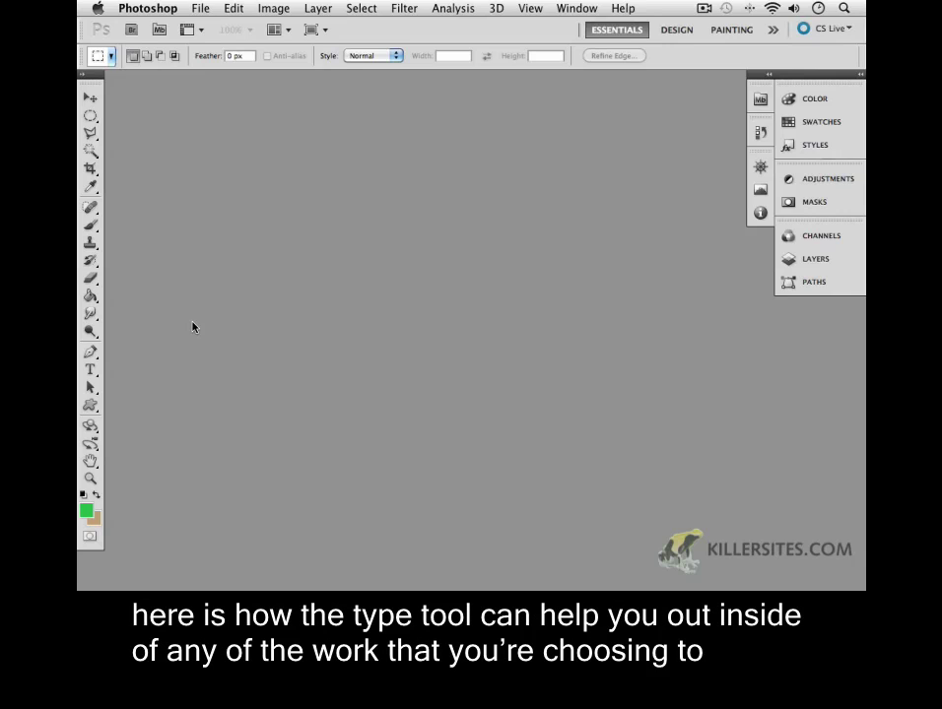
- Create a new 800 x 600 pixel web document at 72 pixels/inch with a white background
{"action": "left_click", "coordinate": [200, 11]}
{"action": "left_click", "coordinate": [211, 30]}
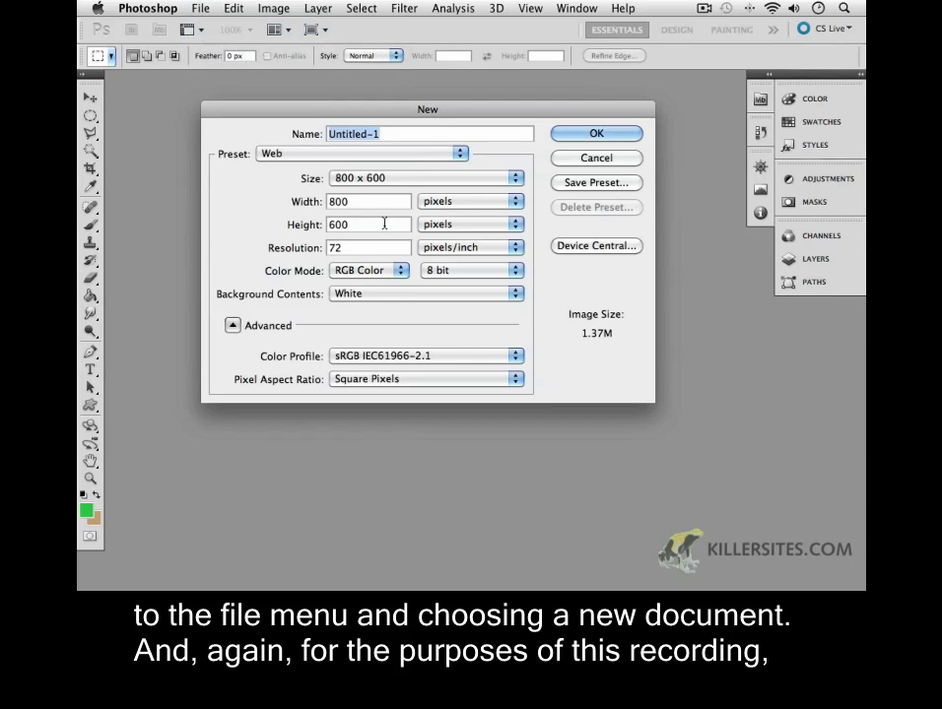
{"action": "left_click_drag", "start_coordinate": [343, 117], "coordinate": [284, 97]}
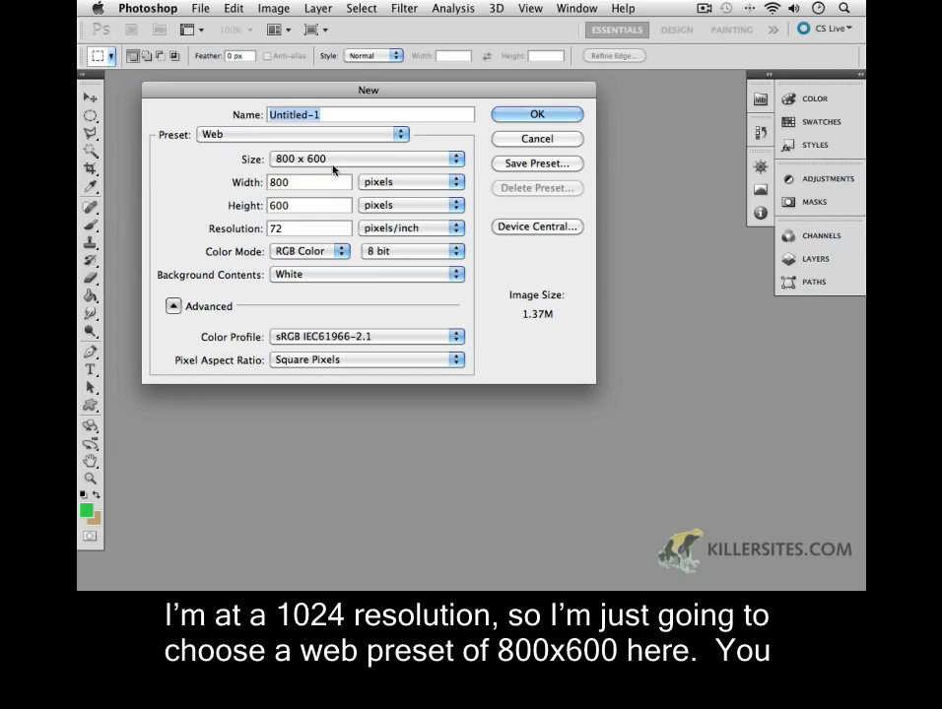
{"action": "left_click", "coordinate": [538, 116]}
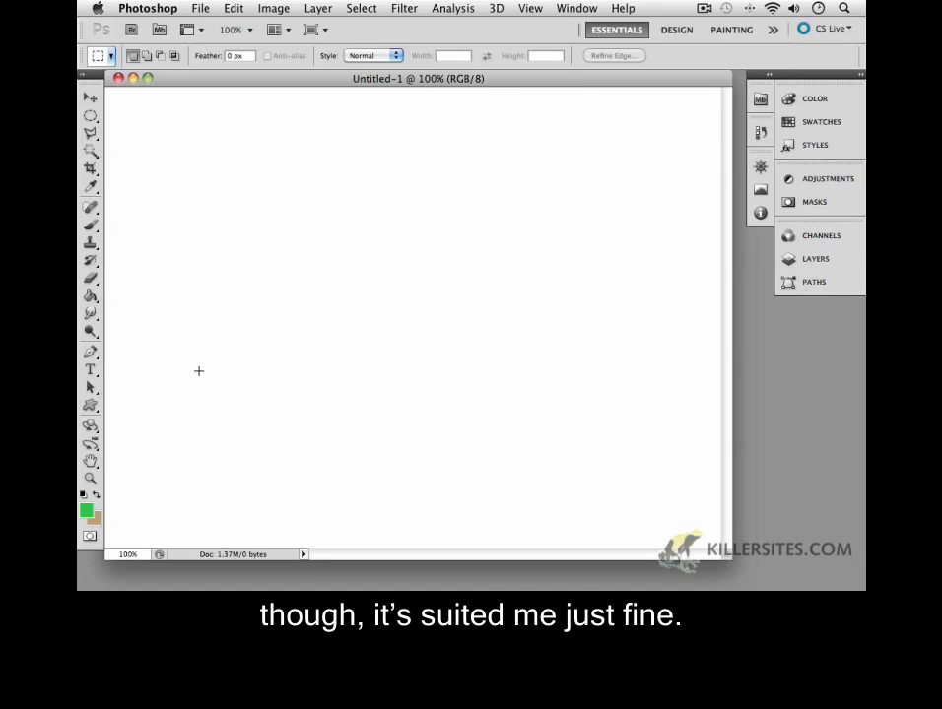
- Activate the Horizontal Type tool and set its font to Monotype Corsiva
{"action": "left_click", "coordinate": [91, 371]}
{"action": "left_click", "coordinate": [91, 373]}
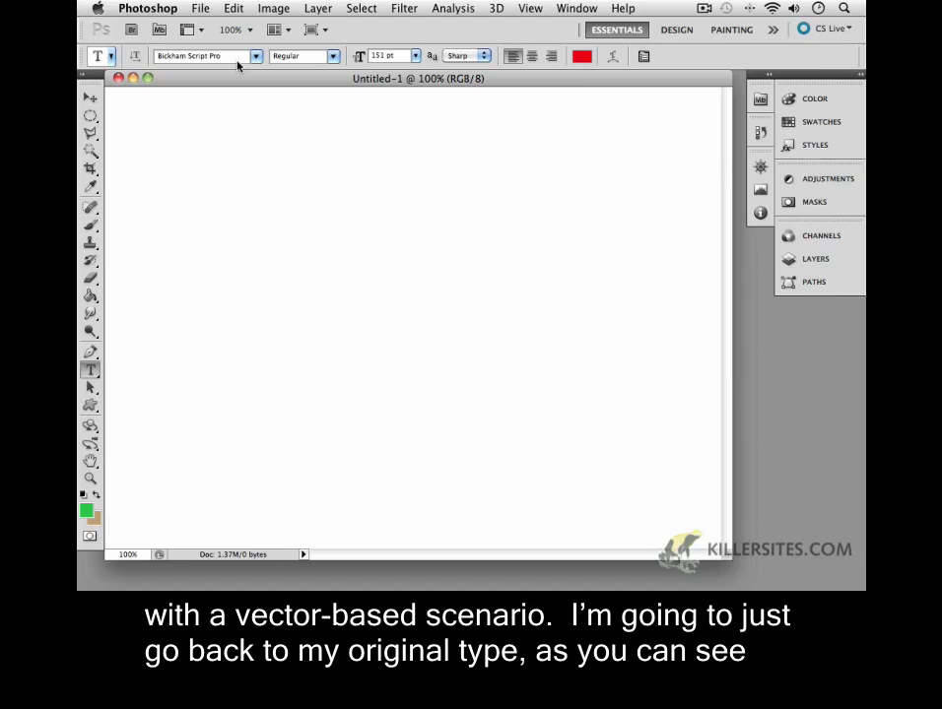
{"action": "left_click", "coordinate": [182, 56]}
{"action": "type", "text": "Monotype Corsiva"}
{"action": "key", "text": "Return"}
{"action": "left_click", "coordinate": [257, 57]}
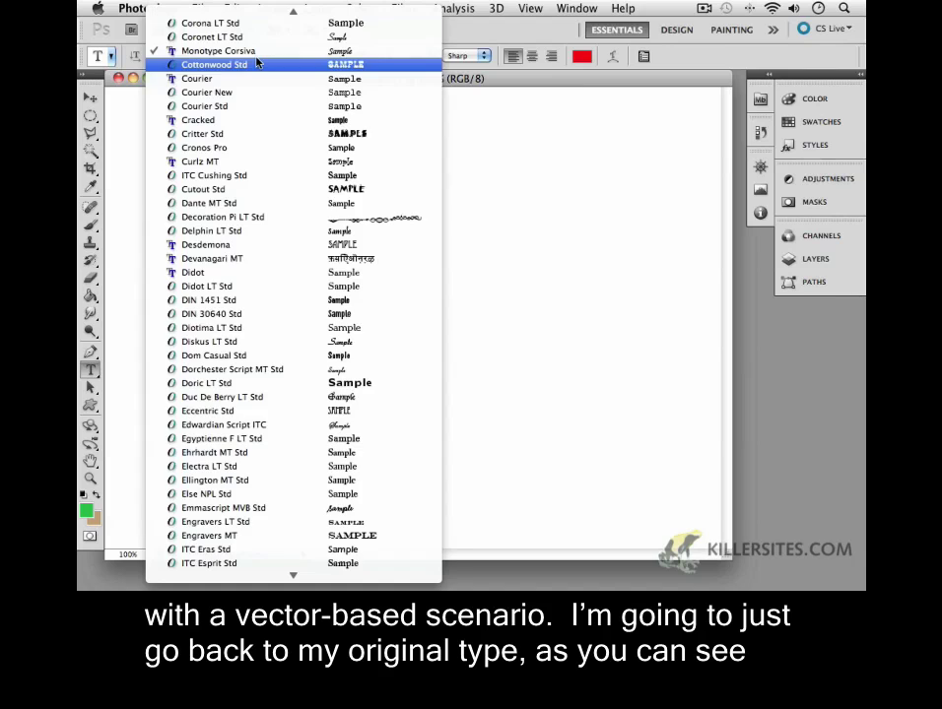
{"action": "left_click", "coordinate": [98, 56]}
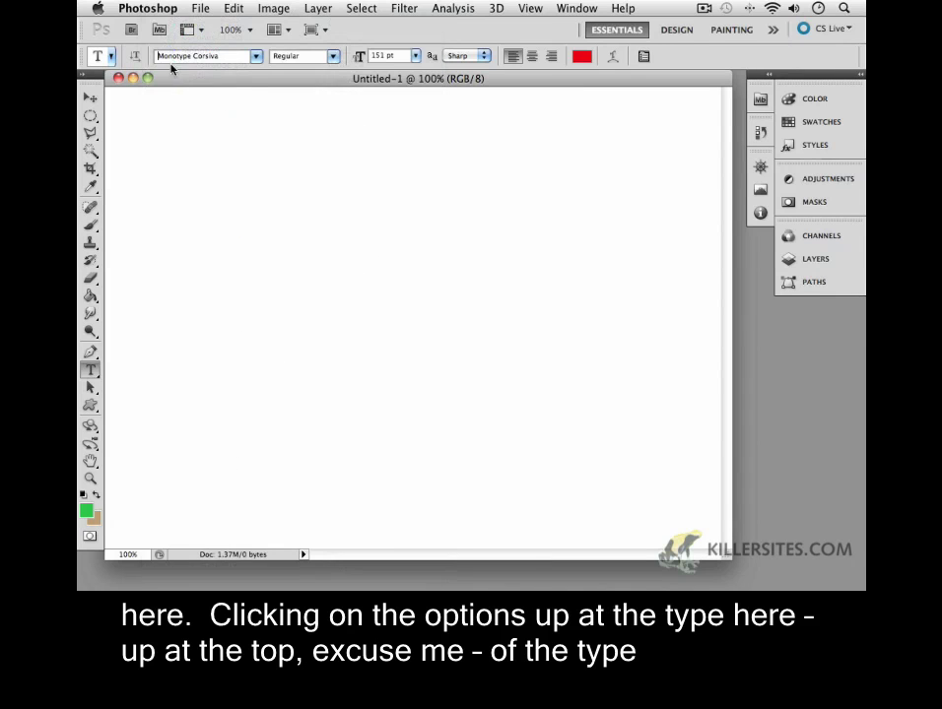
- Set the type font to Adobe Caslon Pro in the Regular style
{"action": "left_click", "coordinate": [246, 57]}
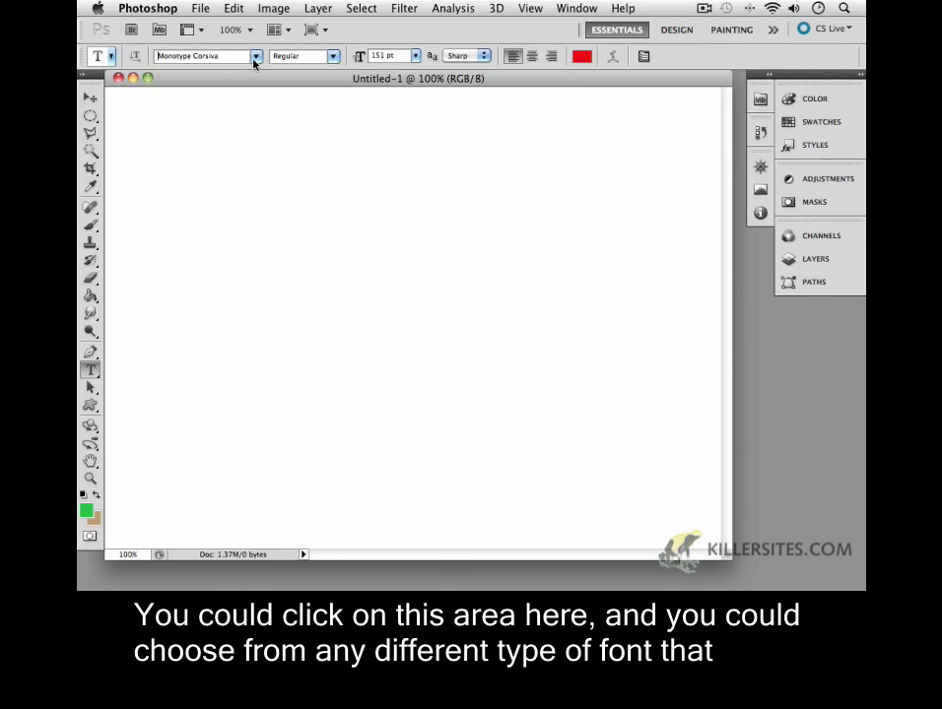
{"action": "left_click", "coordinate": [255, 58]}
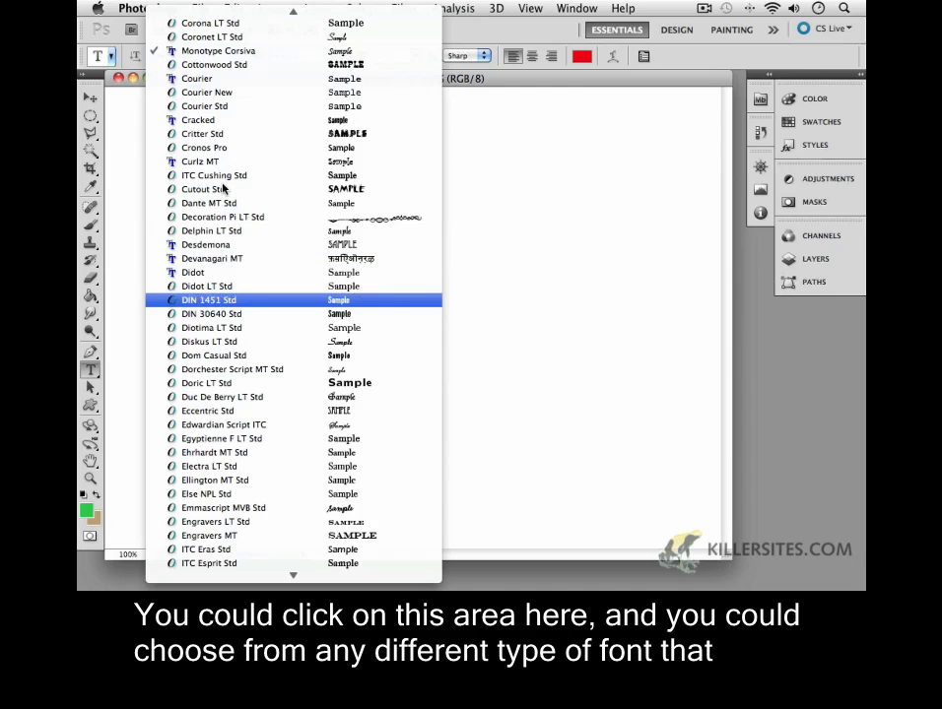
{"action": "scroll", "coordinate": [240, 126], "scroll_direction": "up", "scroll_amount": 4}
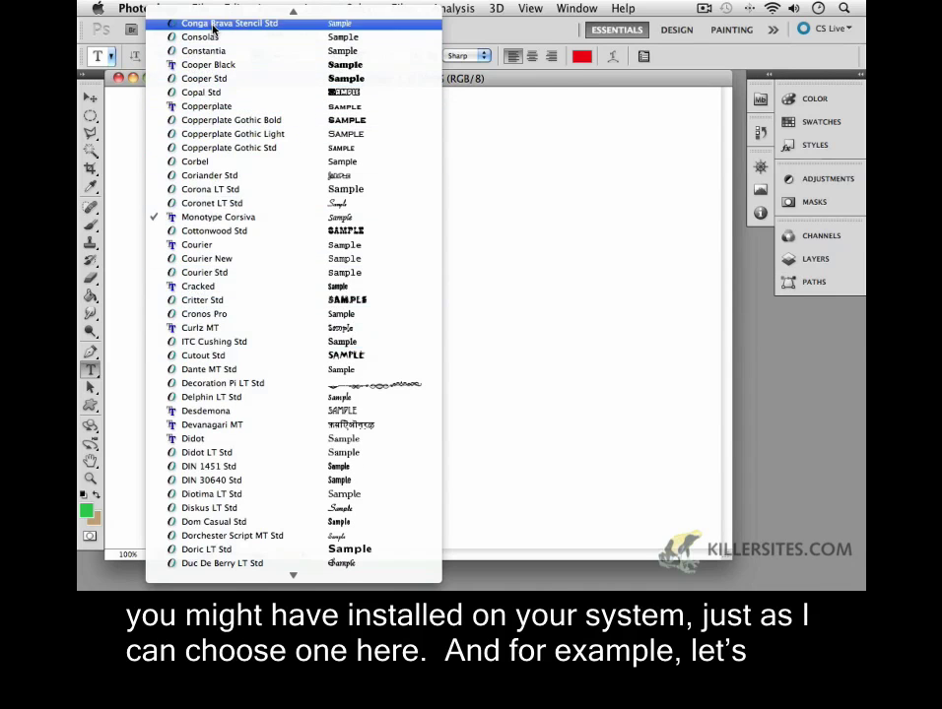
{"action": "mouse_move", "coordinate": [227, 5]}
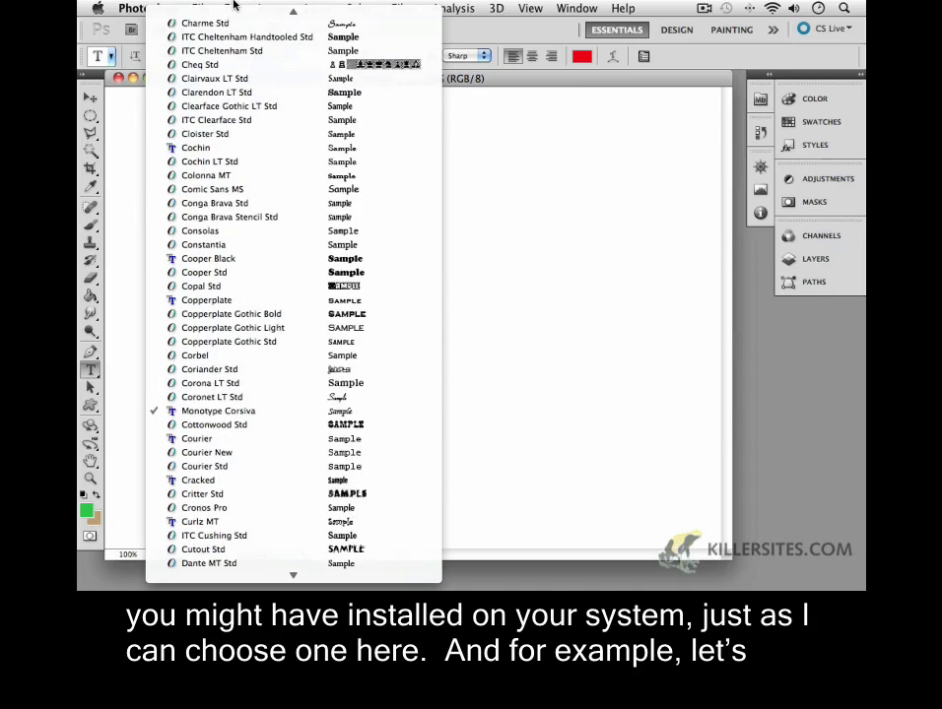
{"action": "mouse_move", "coordinate": [292, 11]}
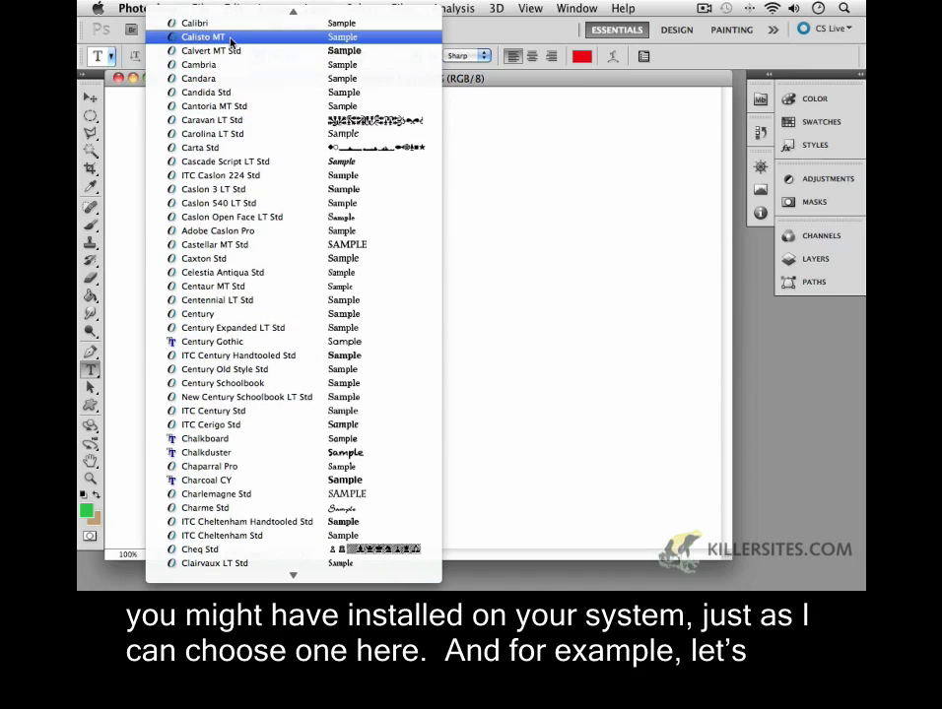
{"action": "left_click", "coordinate": [224, 234]}
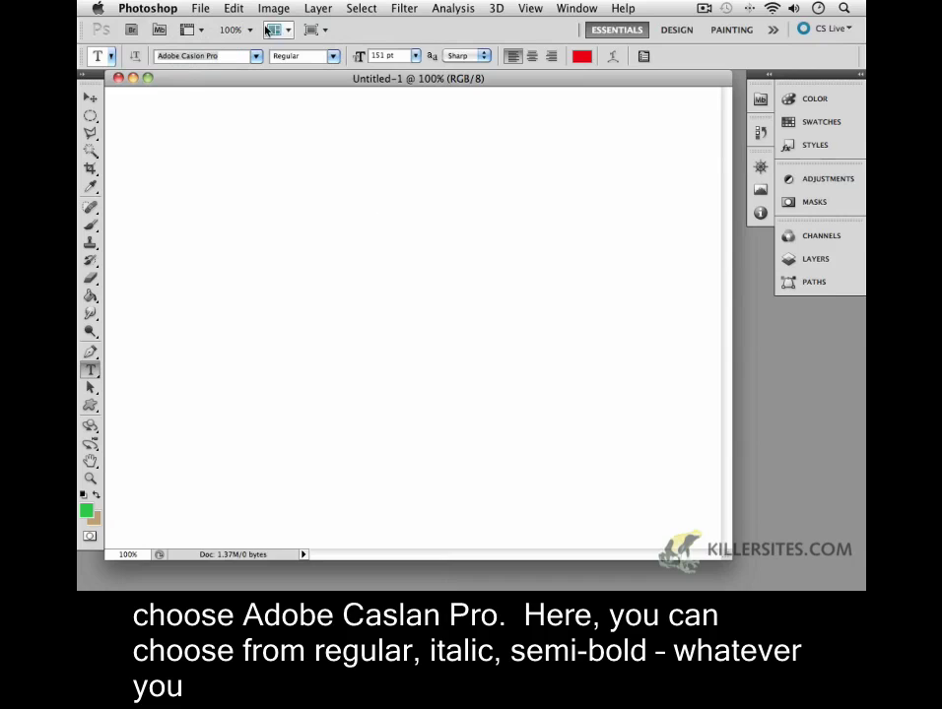
{"action": "left_click", "coordinate": [276, 55]}
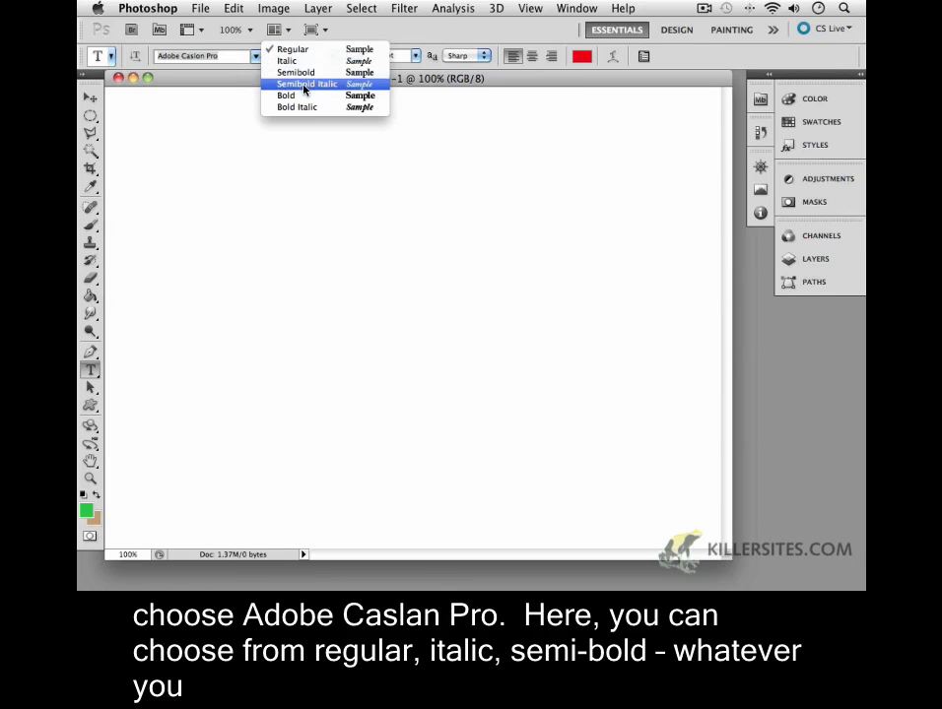
{"action": "left_click", "coordinate": [287, 49]}
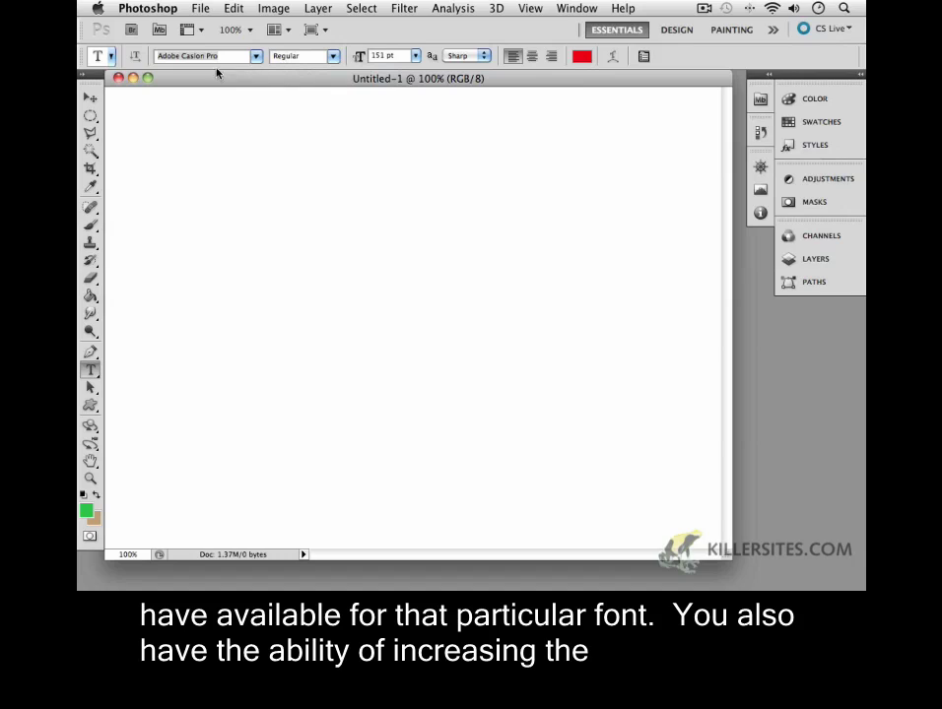
- Set the font size to 12 pt and increase it to 34.01 pt
{"action": "left_click", "coordinate": [416, 59]}
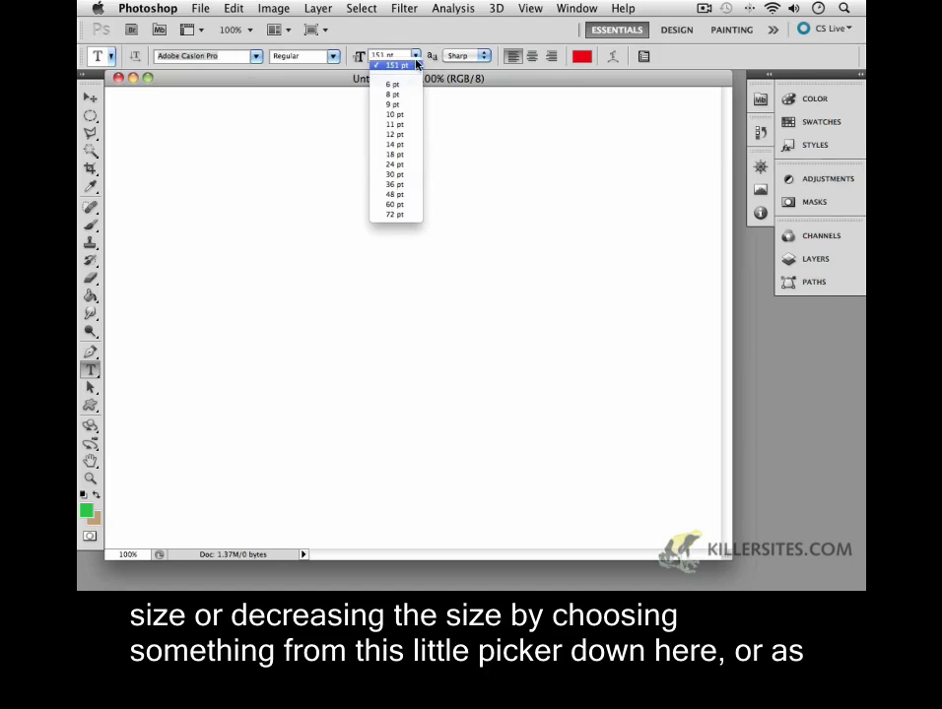
{"action": "left_click", "coordinate": [394, 134]}
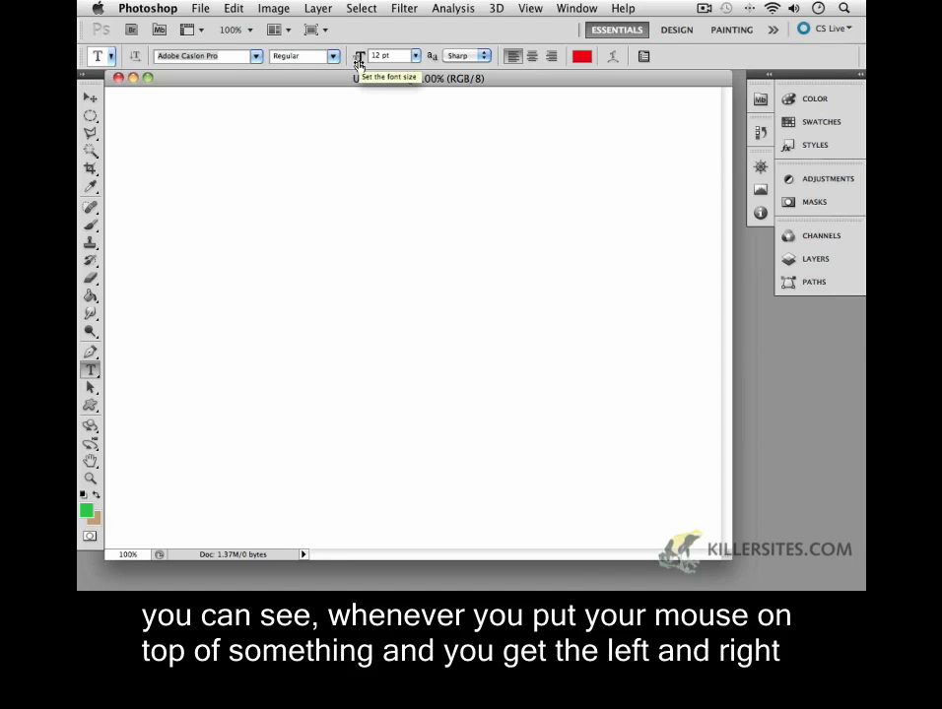
{"action": "mouse_move", "coordinate": [358, 63]}
{"action": "left_mouse_down"}
{"action": "mouse_move", "coordinate": [383, 65]}
{"action": "mouse_move", "coordinate": [365, 65]}
{"action": "left_mouse_up"}
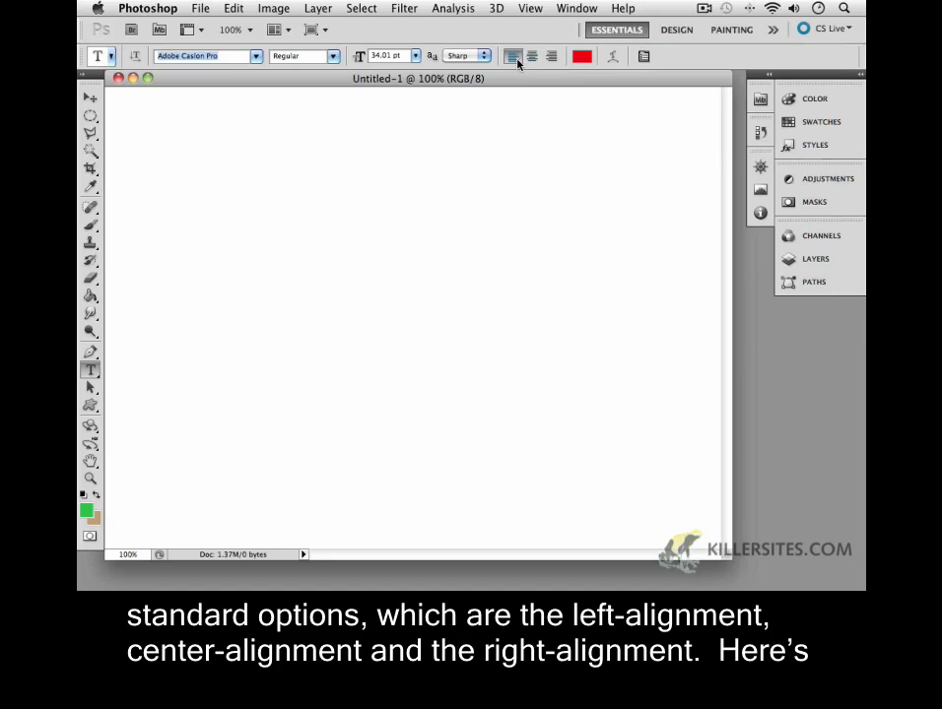
- Set the text color to black (000000)
{"action": "left_click", "coordinate": [581, 63]}
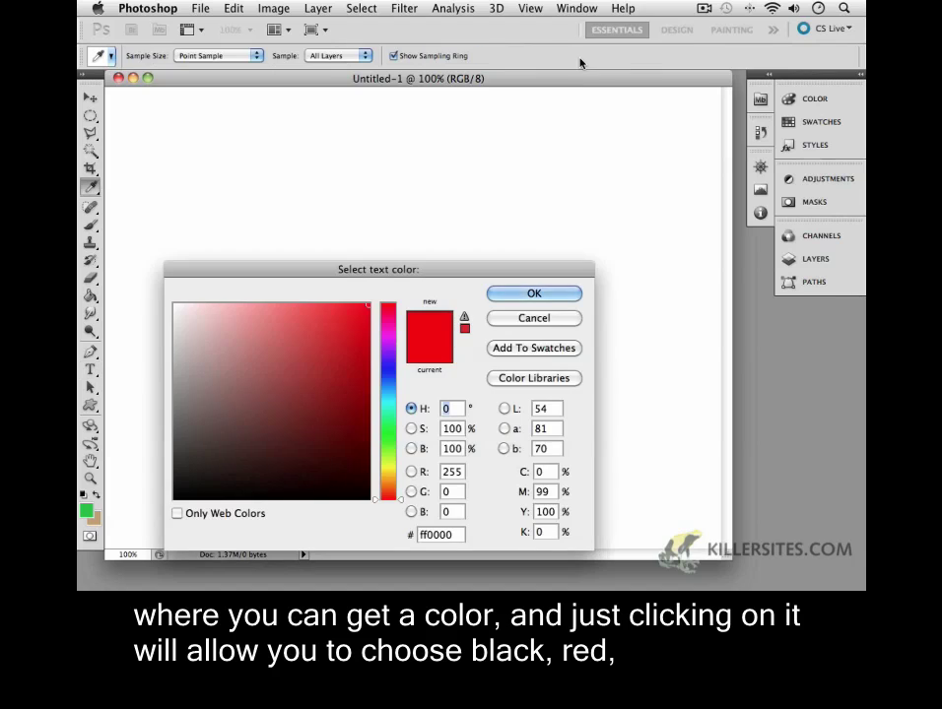
{"action": "left_click_drag", "start_coordinate": [234, 469], "coordinate": [174, 502]}
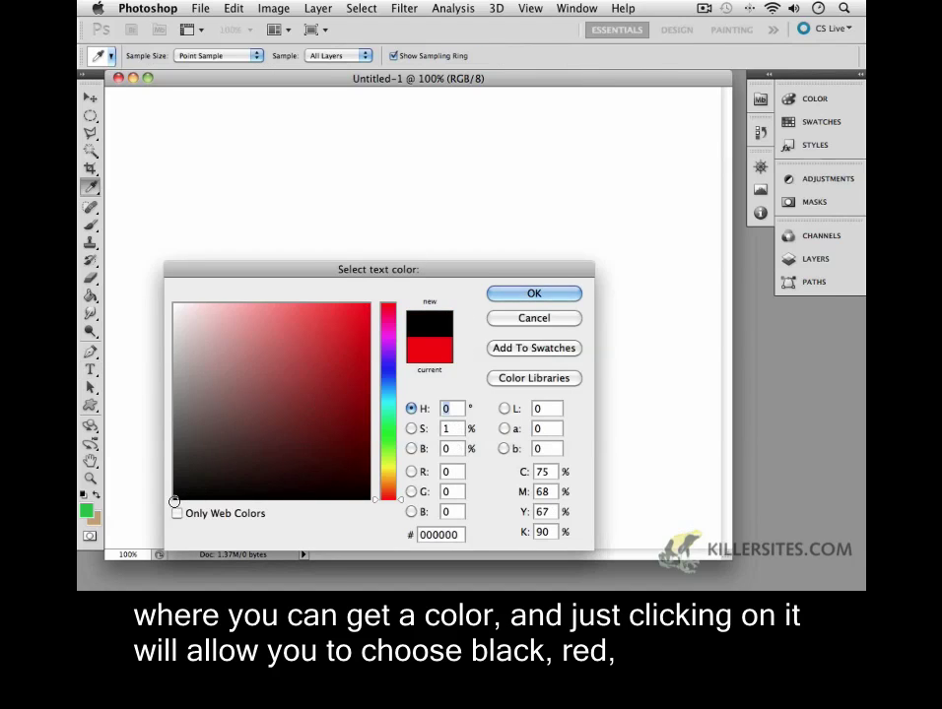
{"action": "left_click", "coordinate": [534, 295]}
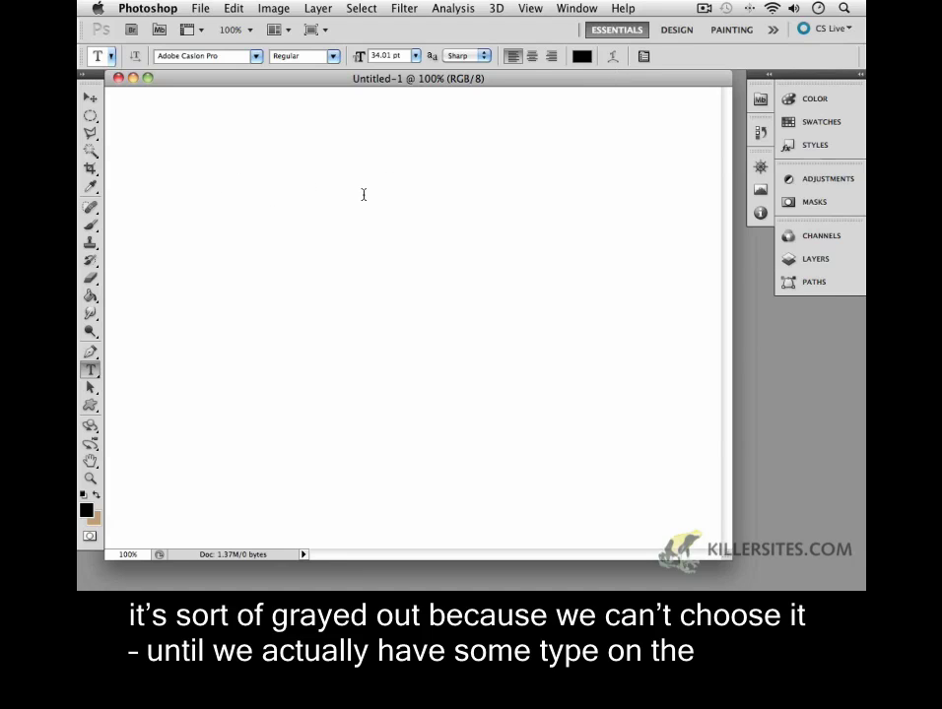
- Show the Character and Paragraph panel group and dock it as icons below the Info panel
{"action": "left_click", "coordinate": [644, 58]}
{"action": "left_click_drag", "start_coordinate": [657, 111], "coordinate": [355, 131]}
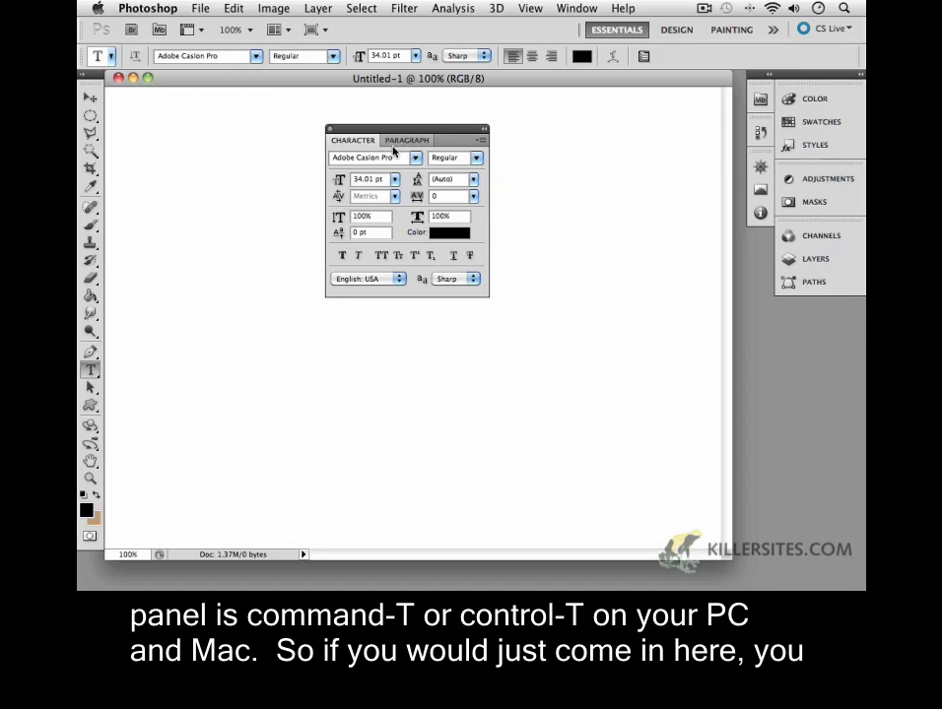
{"action": "key", "text": "super+t"}
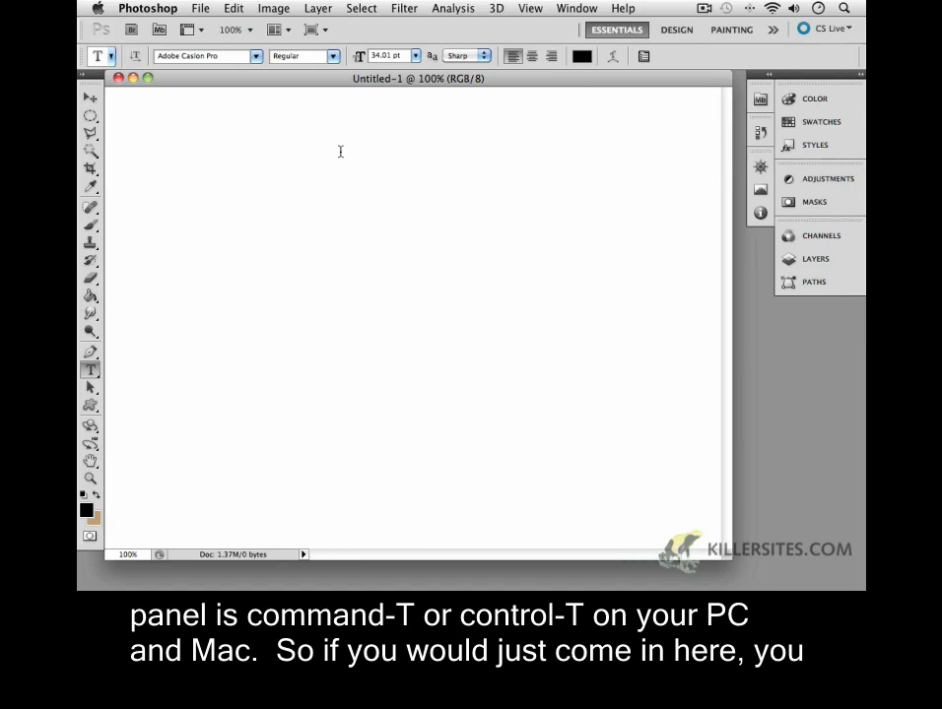
{"action": "left_click", "coordinate": [643, 56]}
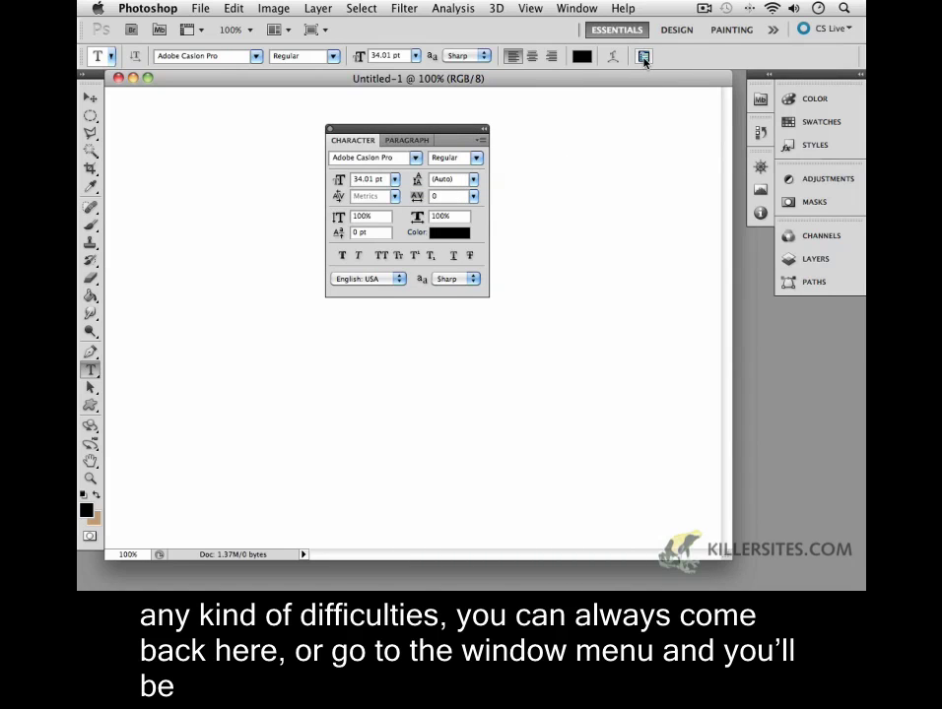
{"action": "left_click", "coordinate": [569, 10]}
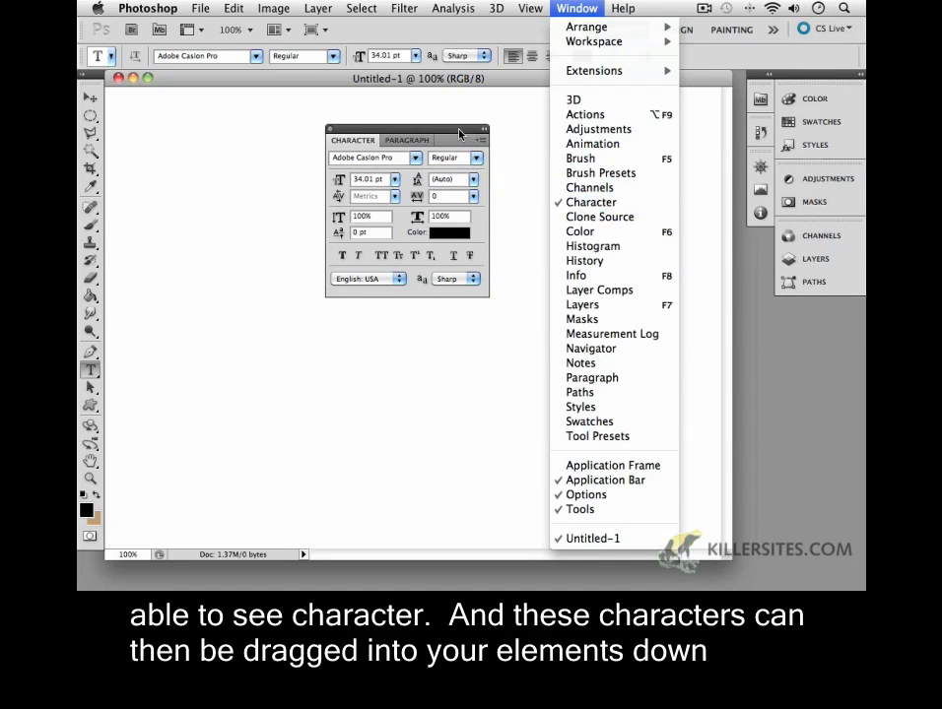
{"action": "left_click", "coordinate": [471, 134]}
{"action": "left_click_drag", "start_coordinate": [433, 135], "coordinate": [763, 248]}
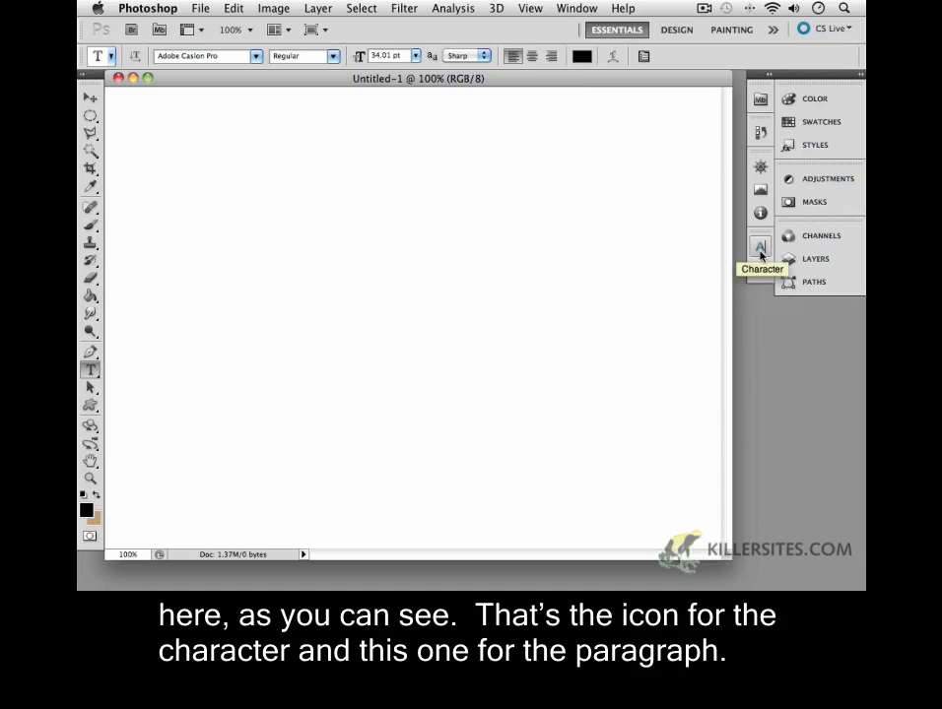
- Expand the docked Character panel to view its type settings and collapse it back to an icon
{"action": "left_click", "coordinate": [760, 246]}
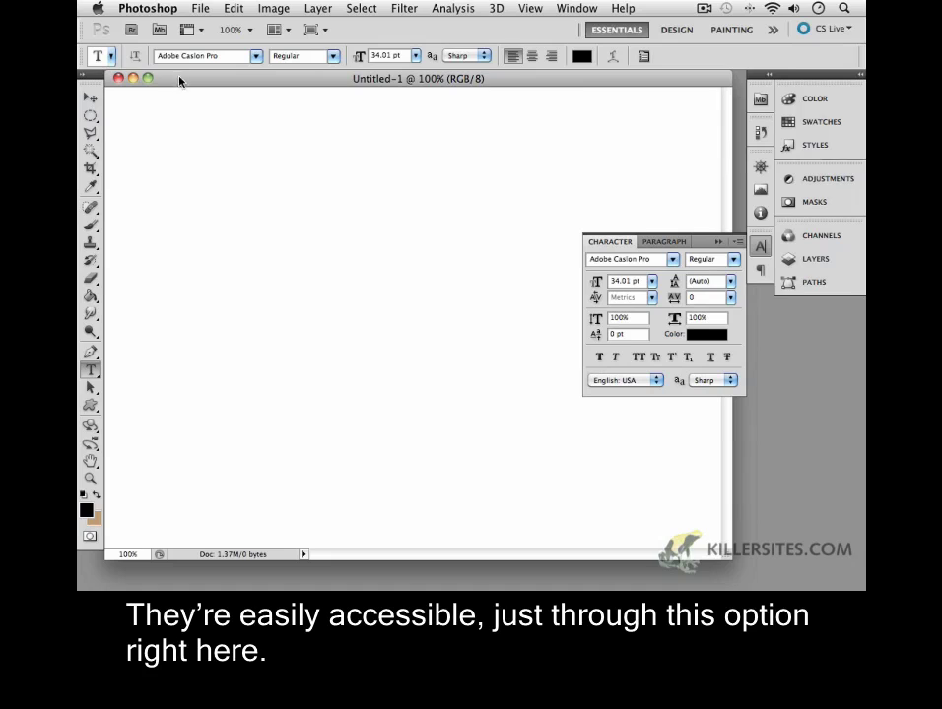
{"action": "right_click", "coordinate": [721, 249]}
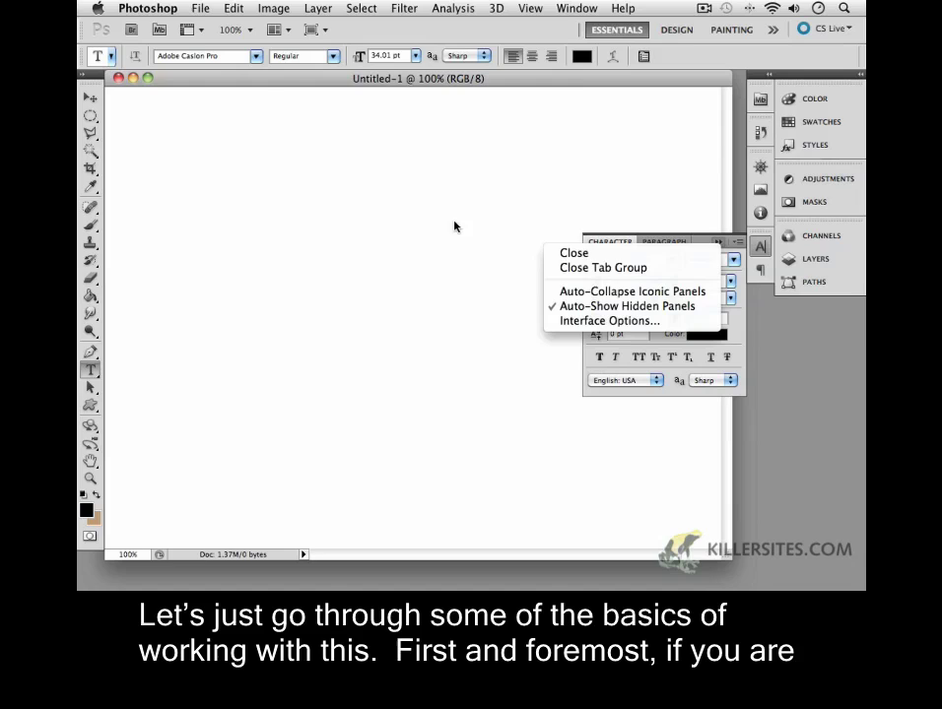
{"action": "key", "text": "Escape"}
{"action": "left_click", "coordinate": [720, 243]}
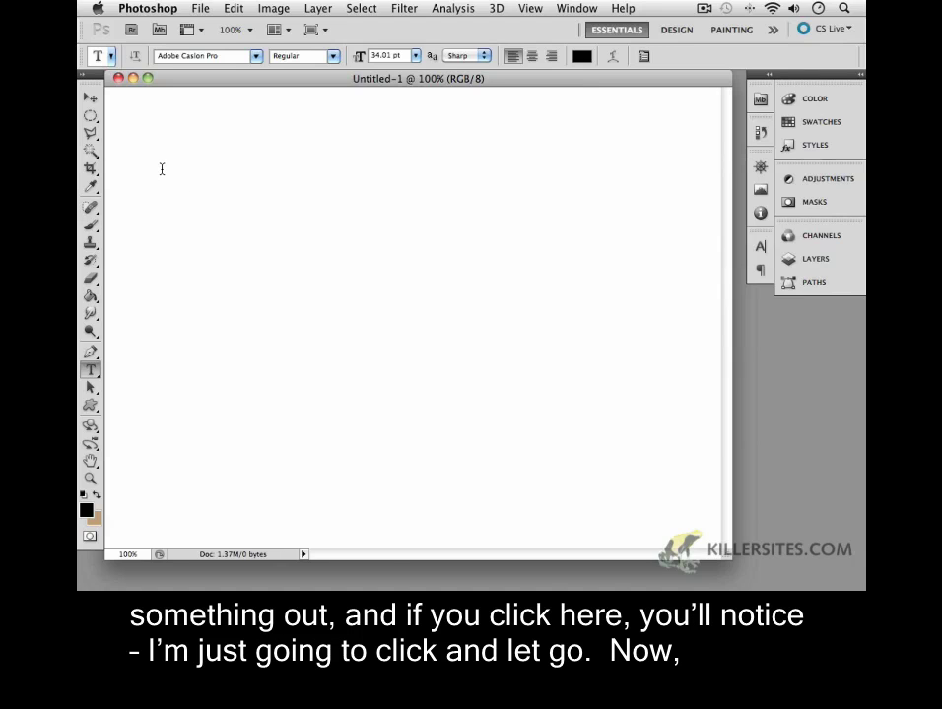
- Start point type near the canvas's upper left corner and enter "type something here" at 36 pt
{"action": "left_click", "coordinate": [162, 170]}
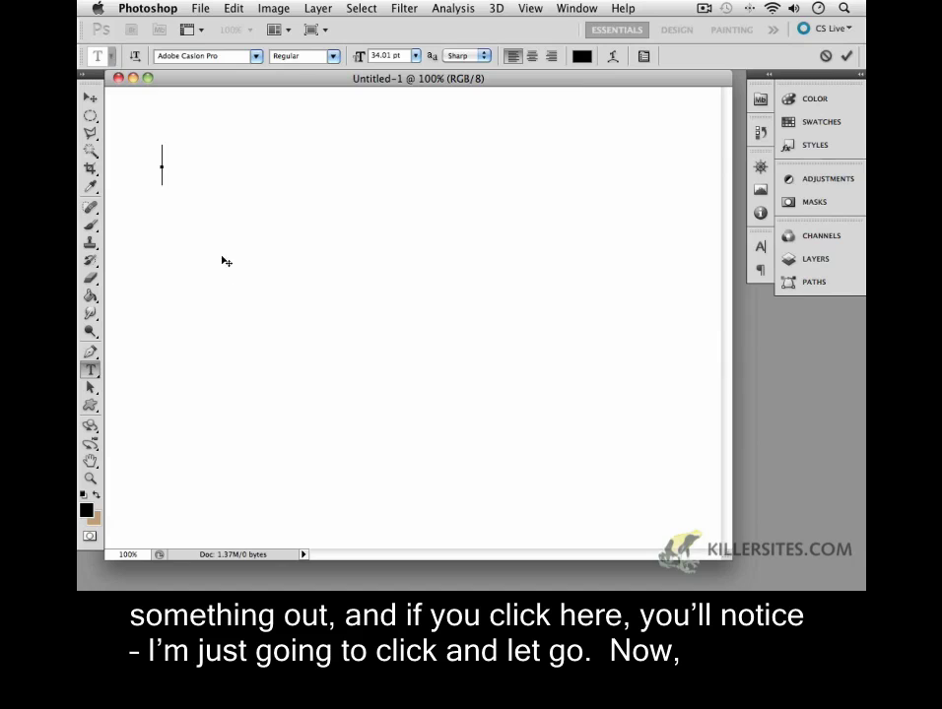
{"action": "left_click", "coordinate": [414, 56]}
{"action": "left_click", "coordinate": [396, 184]}
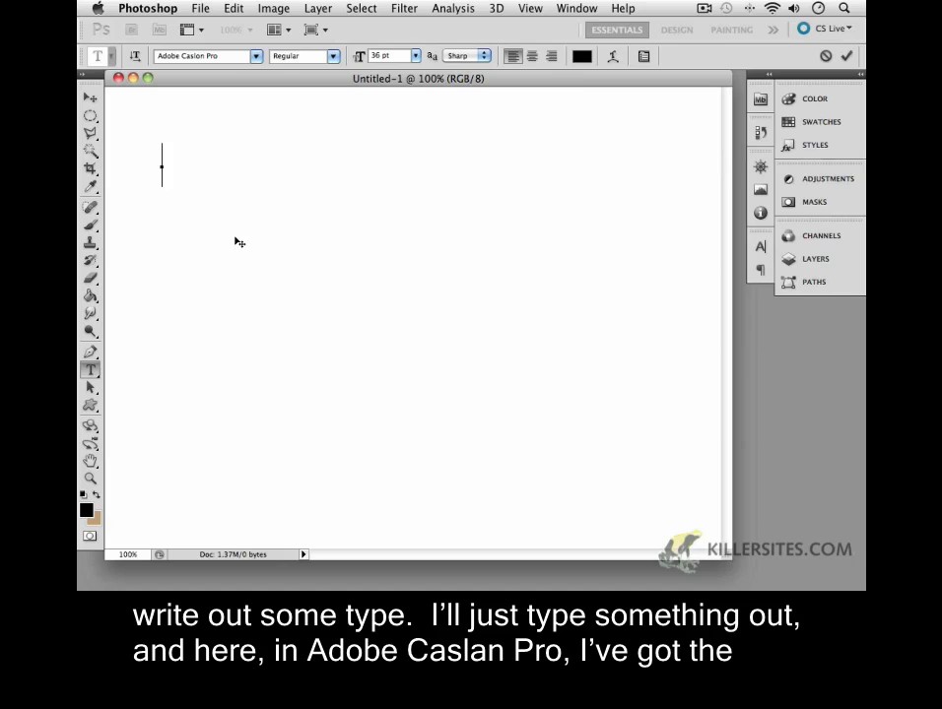
{"action": "type", "text": "type some"}
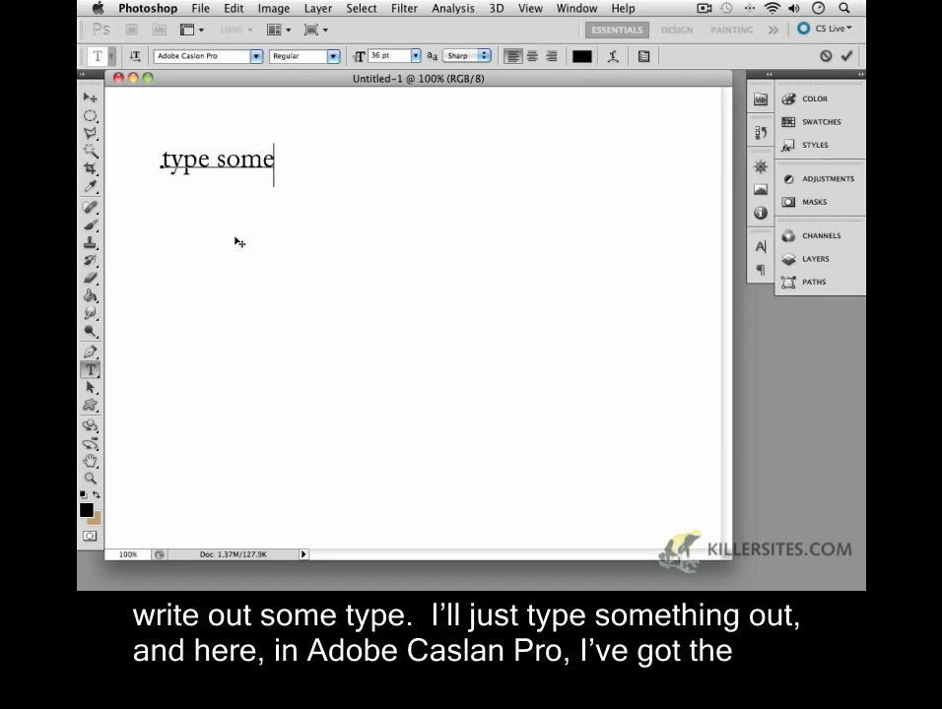
{"action": "type", "text": "thing he"}
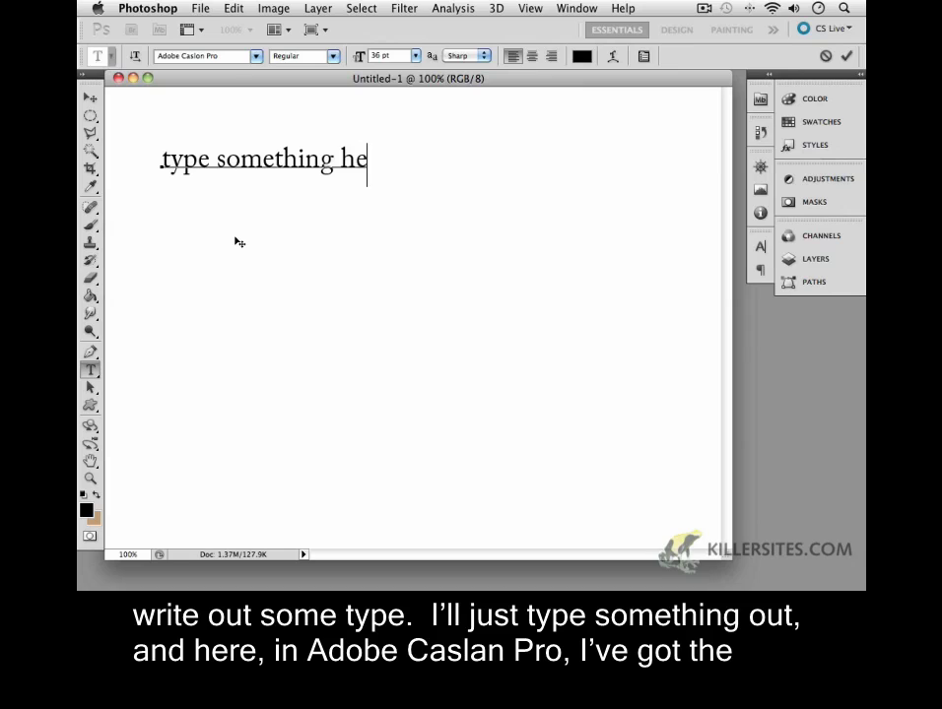
{"action": "type", "text": "re"}
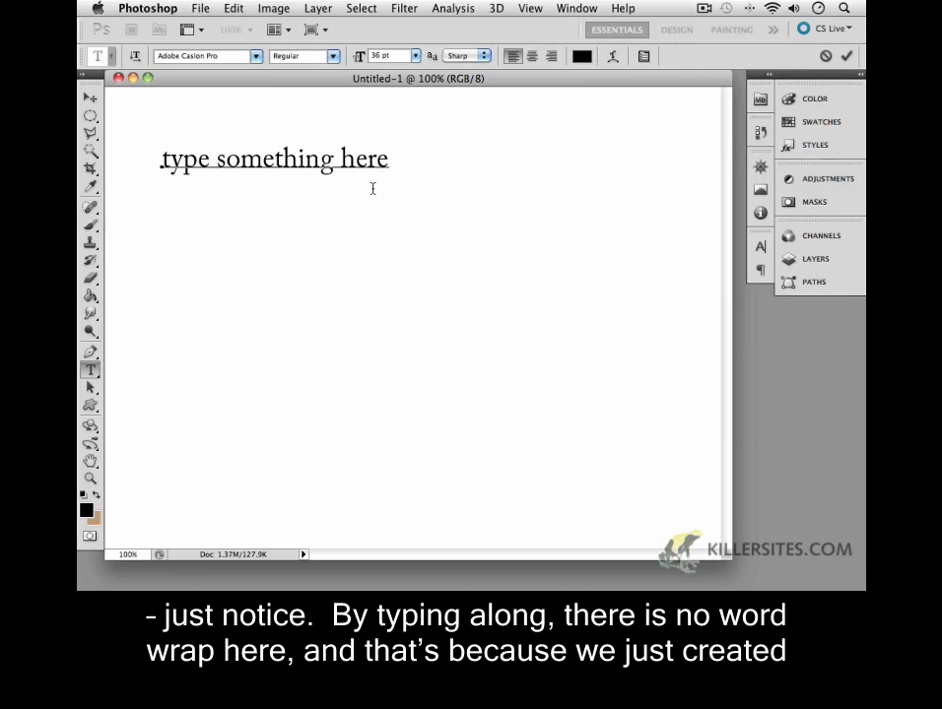
- Extend the text line with "djygv ksdygfjskdfg sdfg sdg" and delete those added characters again
{"action": "type", "text": "djygv ksdygfjskdfg sdfg sdg"}
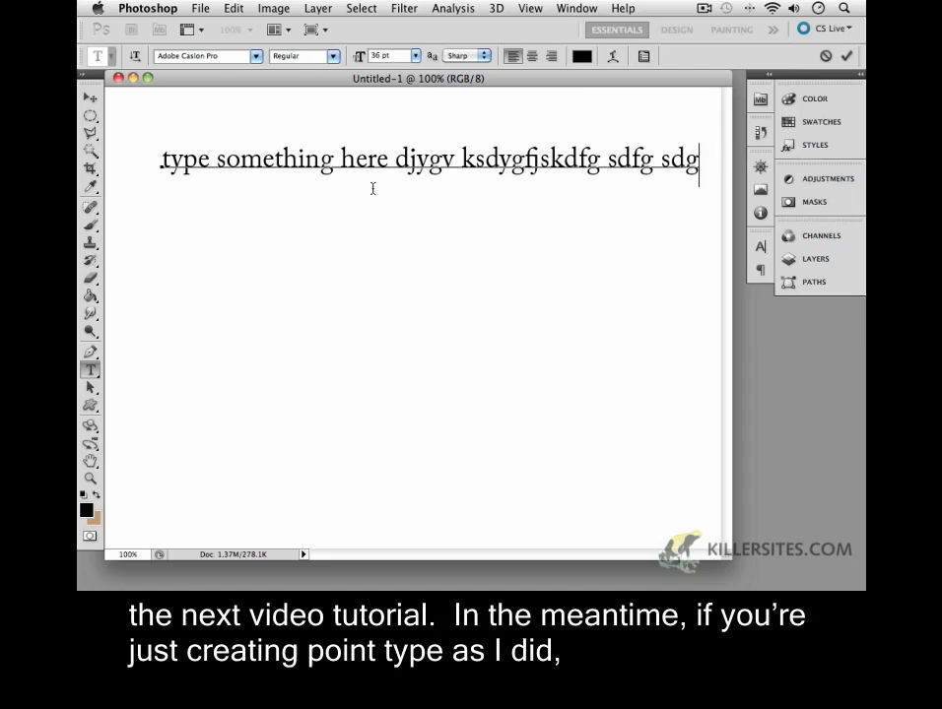
{"action": "key", "text": "BackSpace"}
{"action": "key", "text": "BackSpace"}
{"action": "key", "text": "BackSpace"}
{"action": "key", "text": "BackSpace"}
{"action": "key", "text": "BackSpace"}
{"action": "key", "text": "BackSpace"}
{"action": "key", "text": "BackSpace"}
{"action": "key", "text": "BackSpace"}
{"action": "key", "text": "BackSpace"}
{"action": "key", "text": "BackSpace"}
{"action": "key", "text": "BackSpace"}
{"action": "key", "text": "BackSpace"}
{"action": "key", "text": "BackSpace"}
{"action": "key", "text": "BackSpace"}
{"action": "key", "text": "BackSpace"}
{"action": "key", "text": "BackSpace"}
{"action": "key", "text": "BackSpace"}
{"action": "key", "text": "BackSpace"}
{"action": "key", "text": "BackSpace"}
{"action": "key", "text": "BackSpace"}
{"action": "key", "text": "BackSpace"}
{"action": "key", "text": "BackSpace"}
{"action": "key", "text": "BackSpace"}
{"action": "key", "text": "BackSpace"}
{"action": "key", "text": "BackSpace"}
{"action": "key", "text": "BackSpace"}
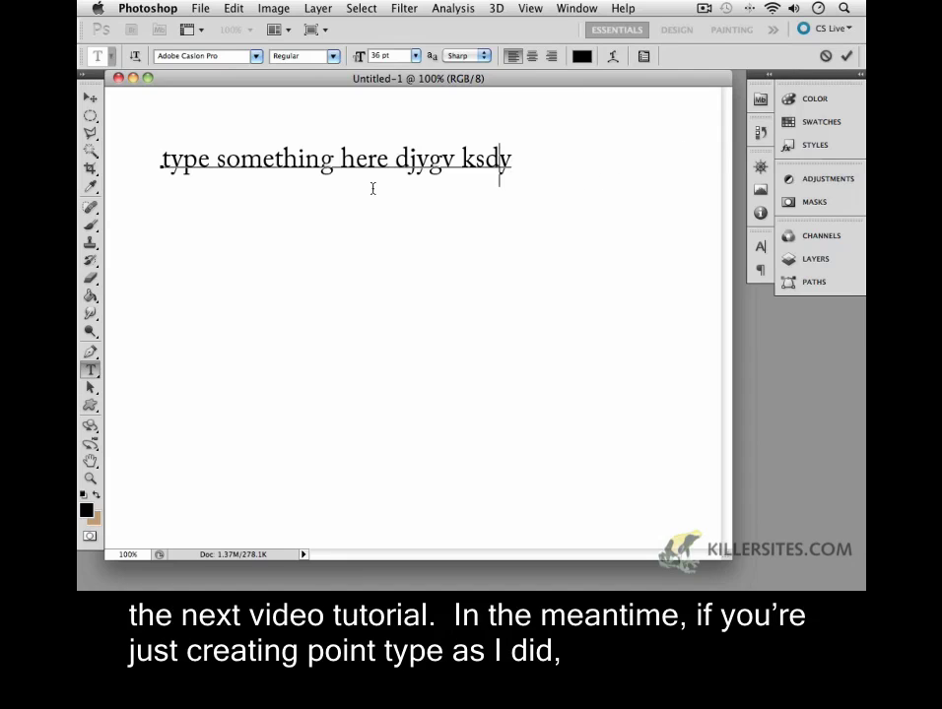
{"action": "key", "text": "BackSpace"}
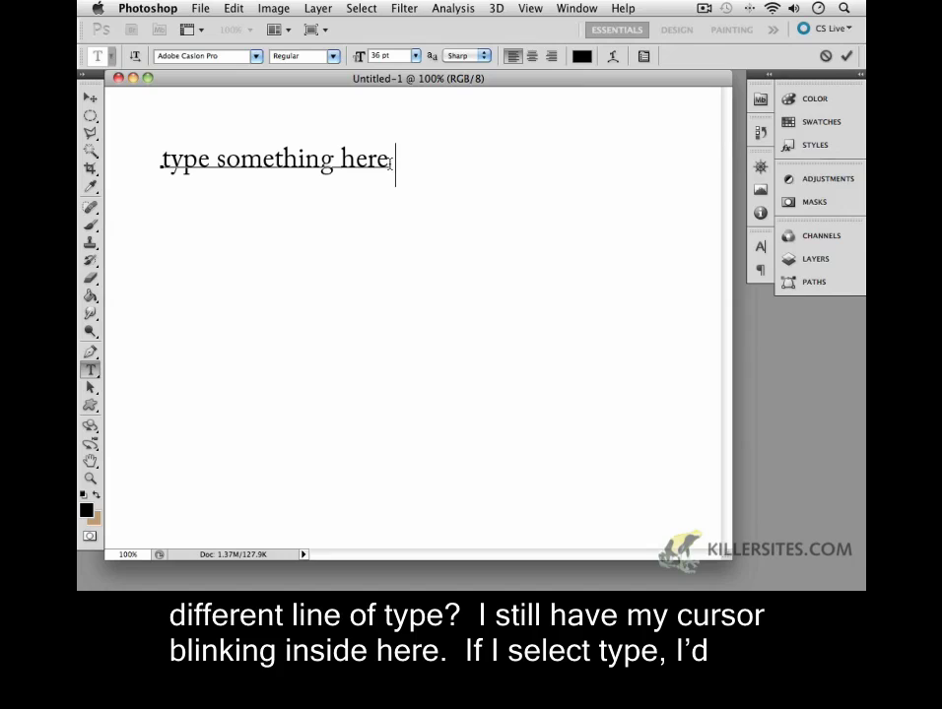
- Highlight all of the "type something here" text and return the text cursor to its end
{"action": "left_click_drag", "start_coordinate": [395, 159], "coordinate": [156, 163]}
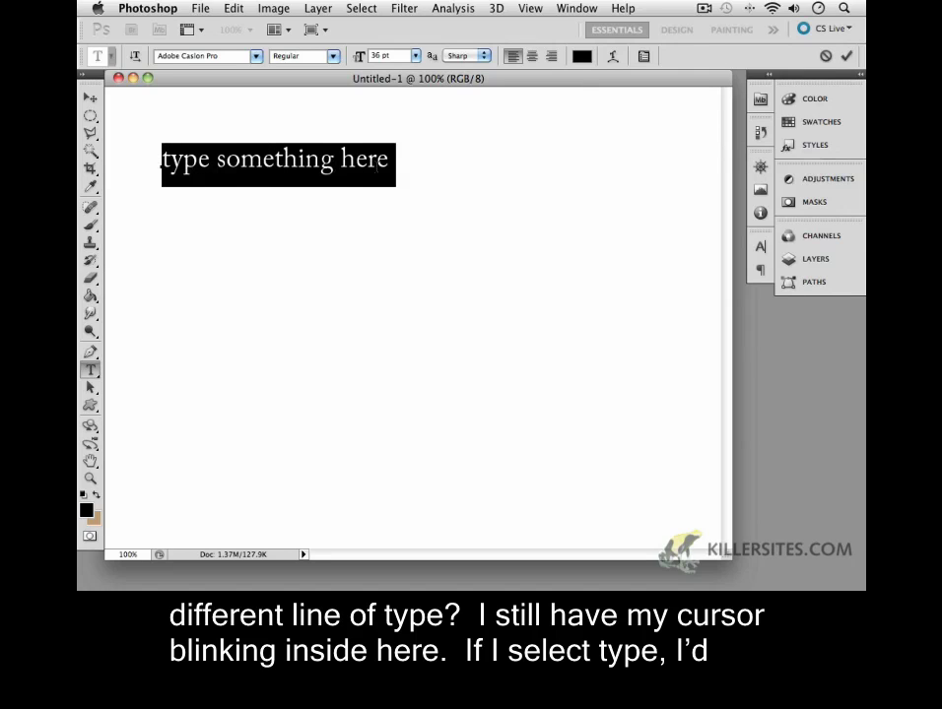
{"action": "left_click", "coordinate": [395, 159]}
{"action": "left_click_drag", "start_coordinate": [395, 158], "coordinate": [125, 165]}
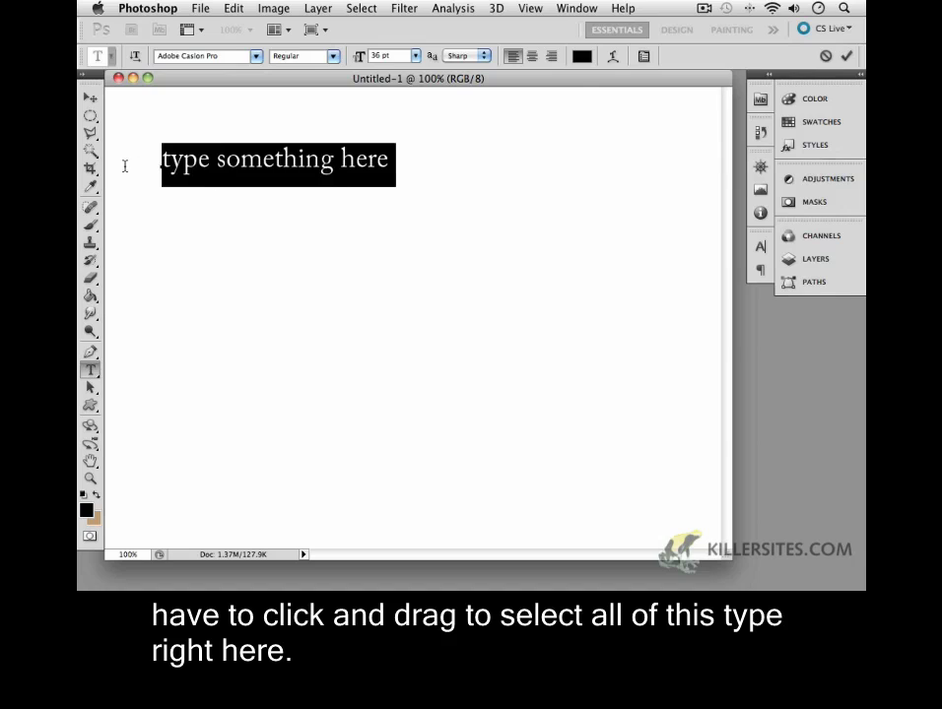
{"action": "left_click", "coordinate": [388, 165]}
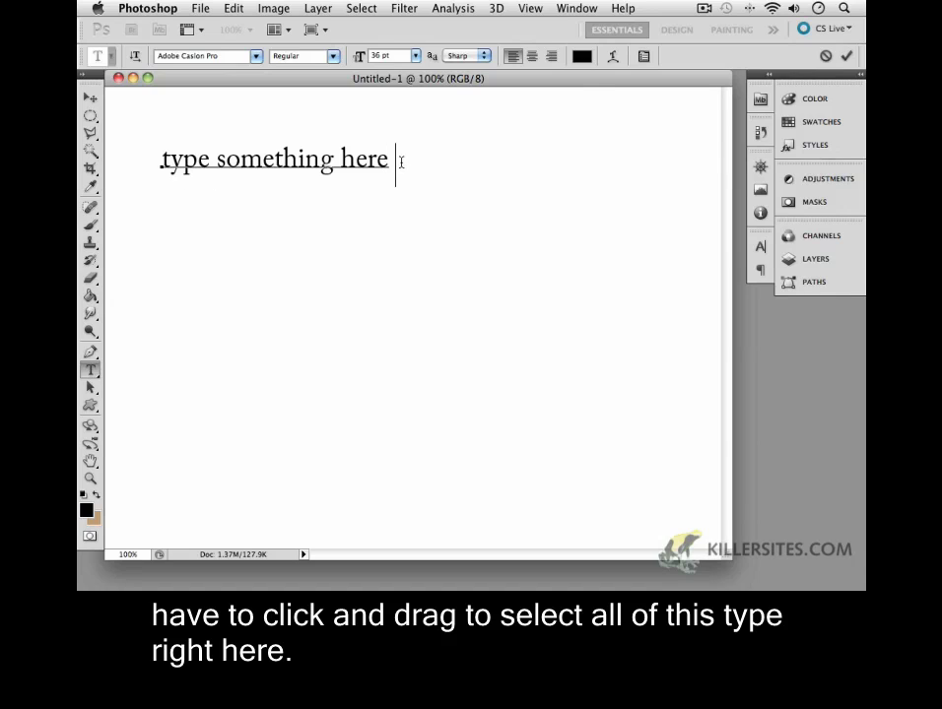
- Remove the trailing space after "type something here" and exit the type by nudging the line slightly with the Move tool
{"action": "key", "text": "BackSpace"}
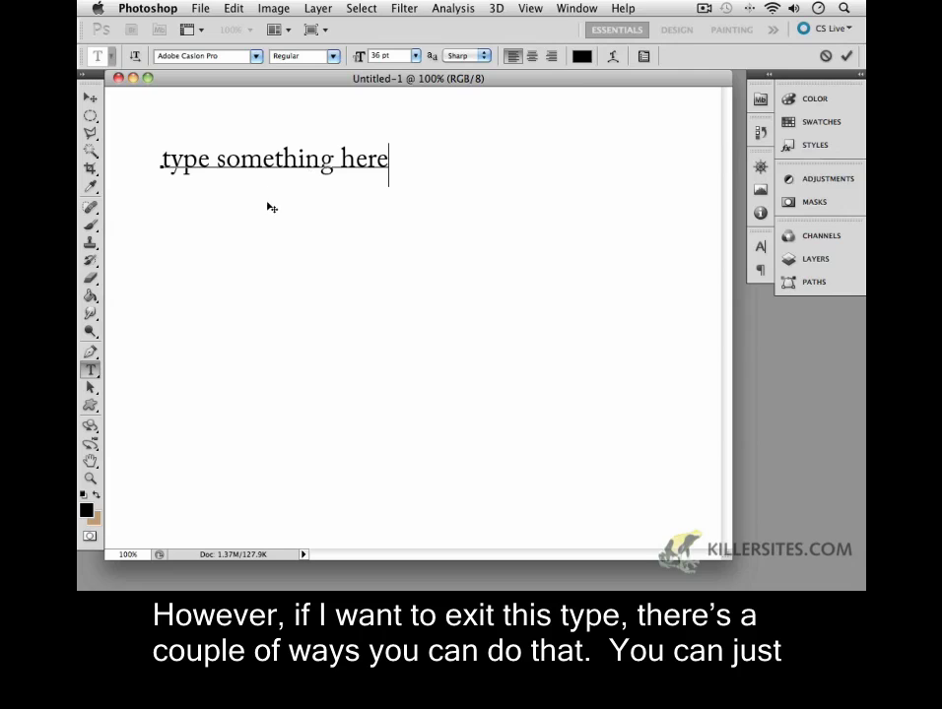
{"action": "left_click", "coordinate": [89, 99]}
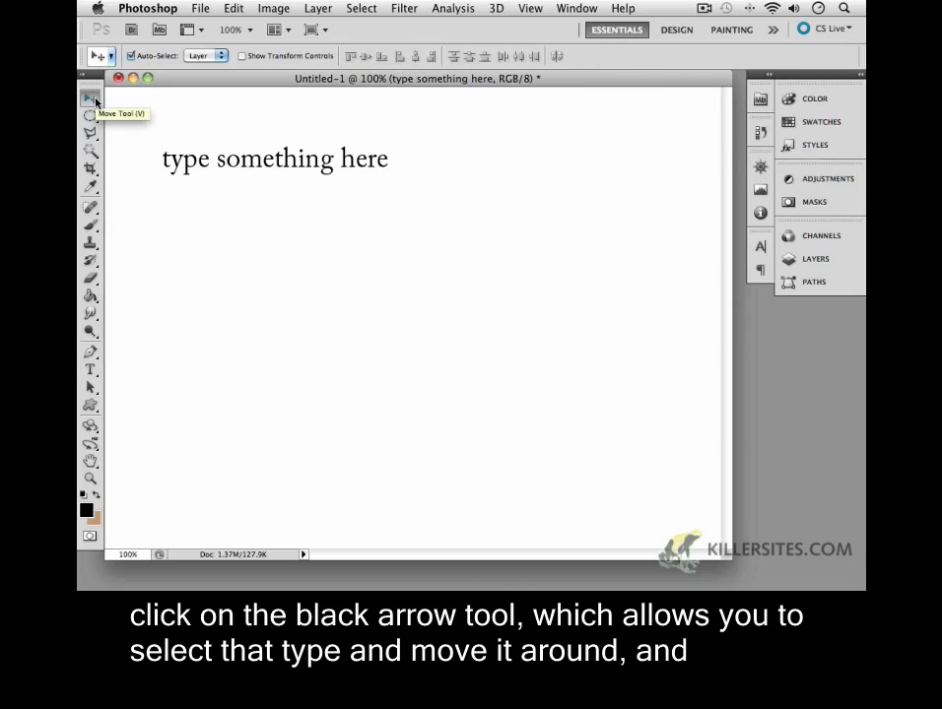
{"action": "left_click_drag", "start_coordinate": [190, 170], "coordinate": [191, 171]}
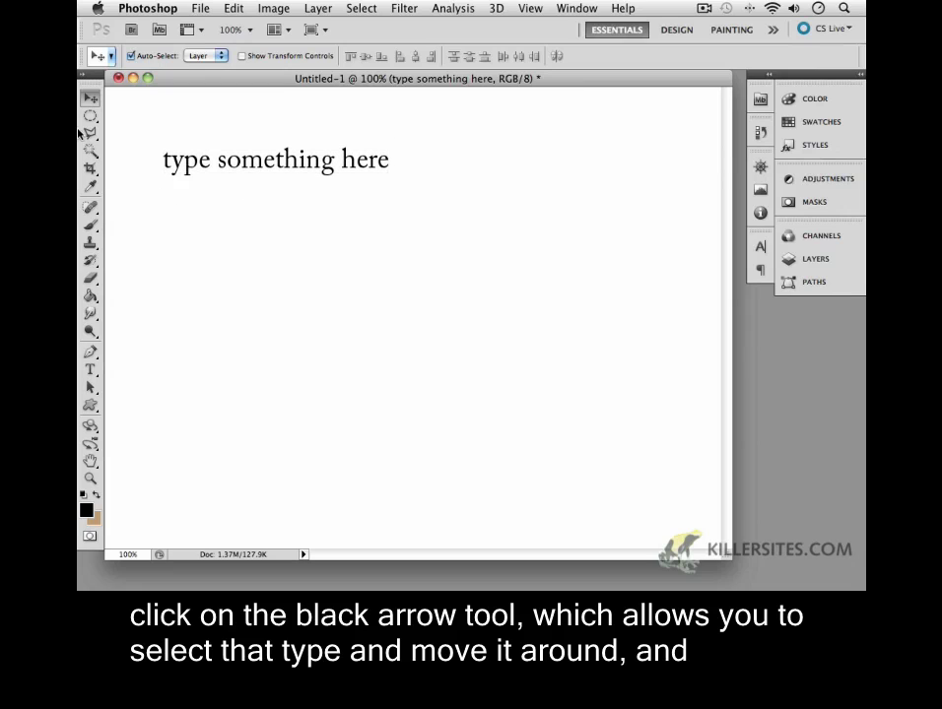
- Create a separate point type line "dsfsdf" below the first line and delete it
{"action": "left_click", "coordinate": [92, 372]}
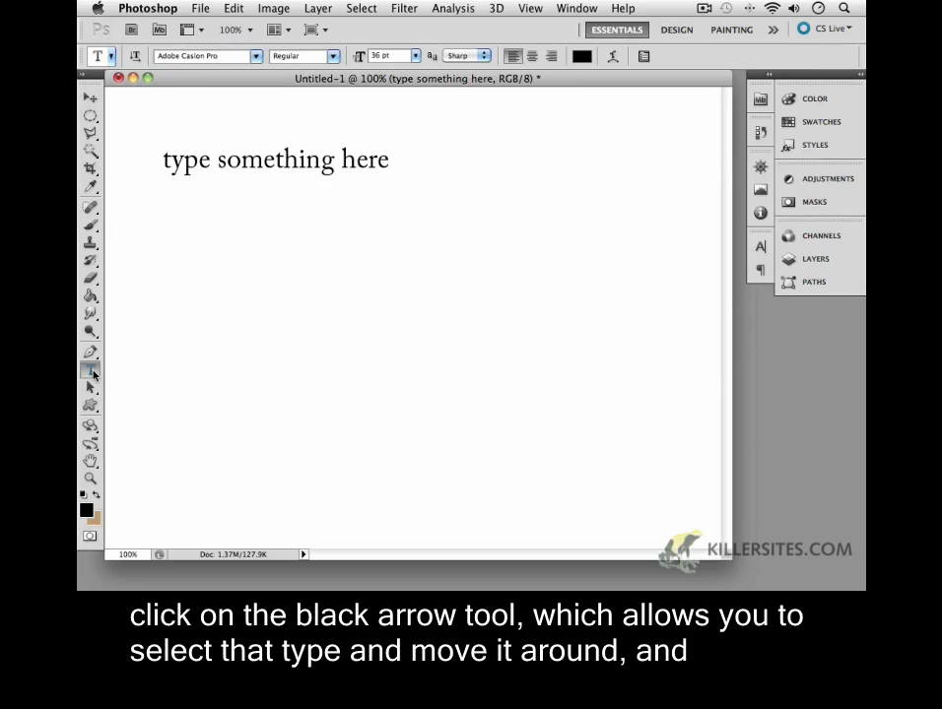
{"action": "left_click", "coordinate": [294, 237]}
{"action": "type", "text": "dsfsdf"}
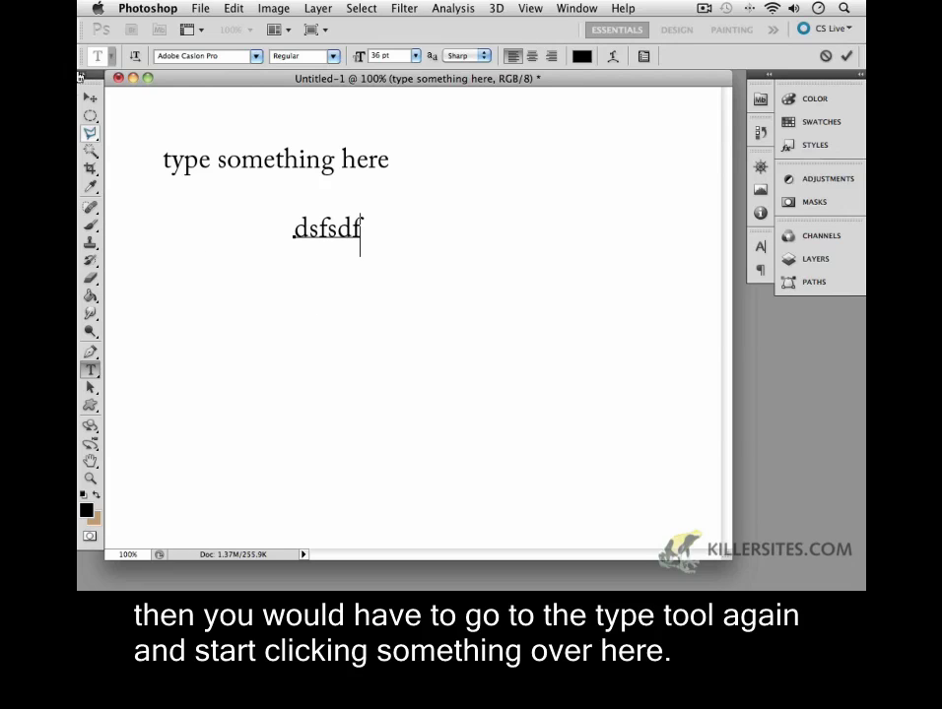
{"action": "left_click", "coordinate": [90, 98]}
{"action": "left_click", "coordinate": [313, 229]}
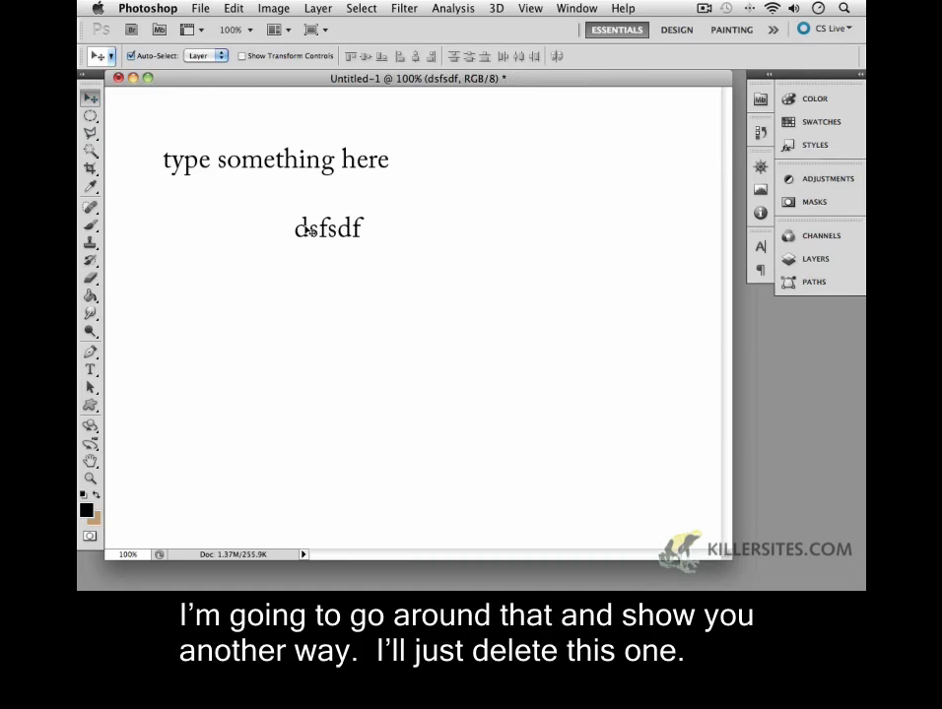
{"action": "key", "text": "Delete"}
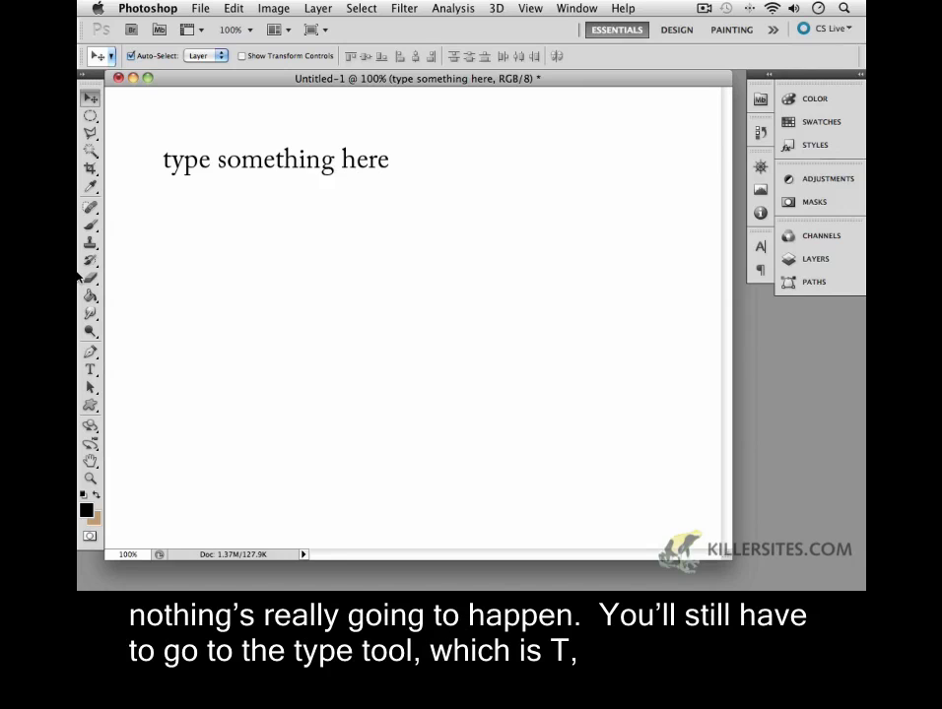
- Try to place the text cursor at the end of "type something here" with the Horizontal Type tool, and exit type editing
{"action": "left_click", "coordinate": [90, 369]}
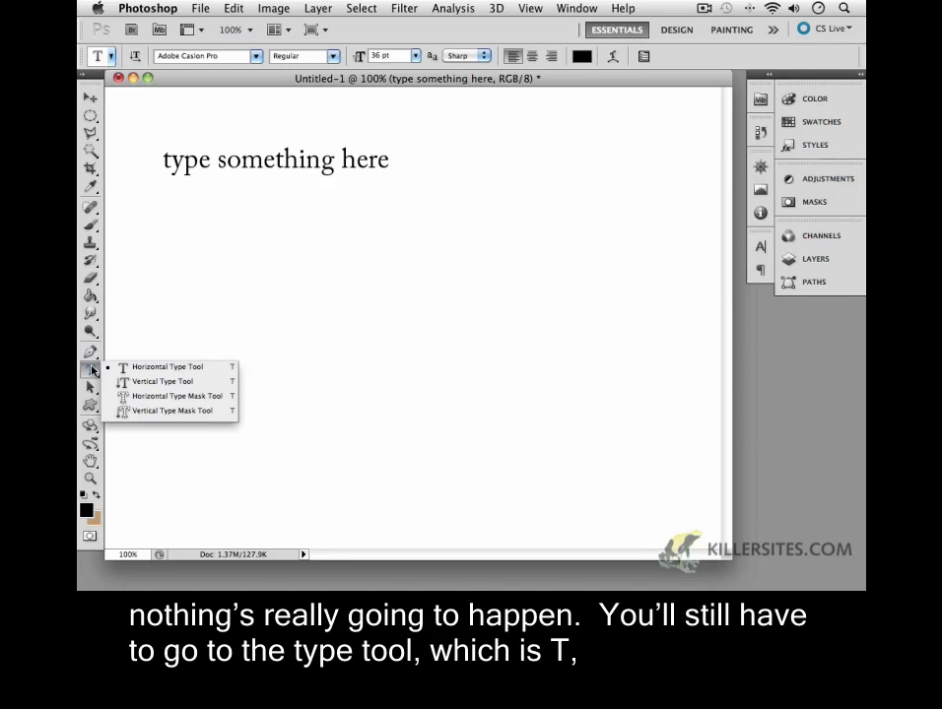
{"action": "left_click", "coordinate": [234, 368]}
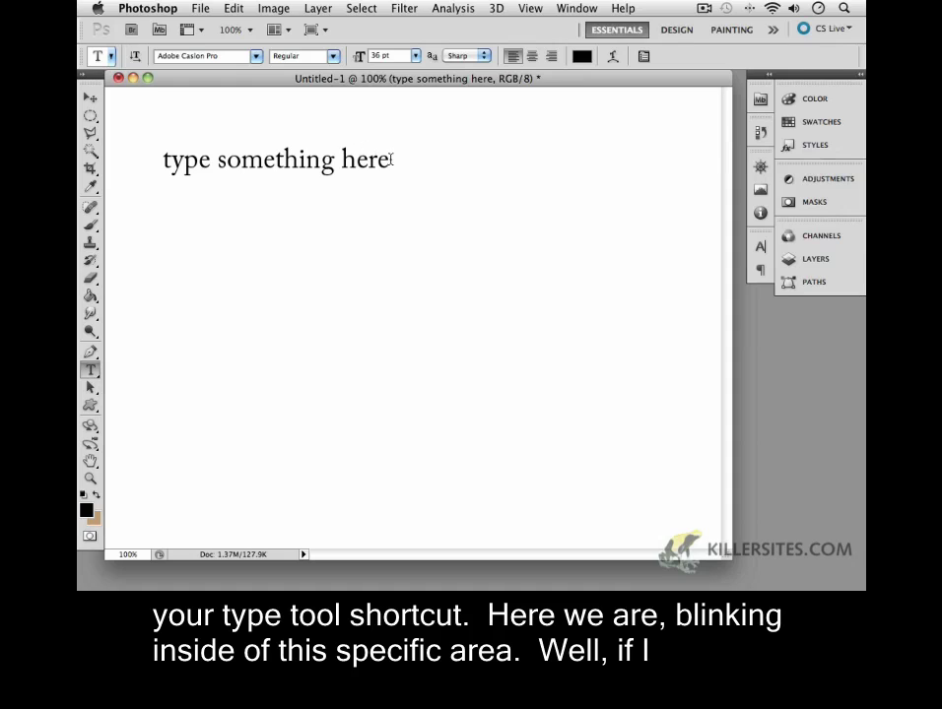
{"action": "left_click", "coordinate": [392, 158]}
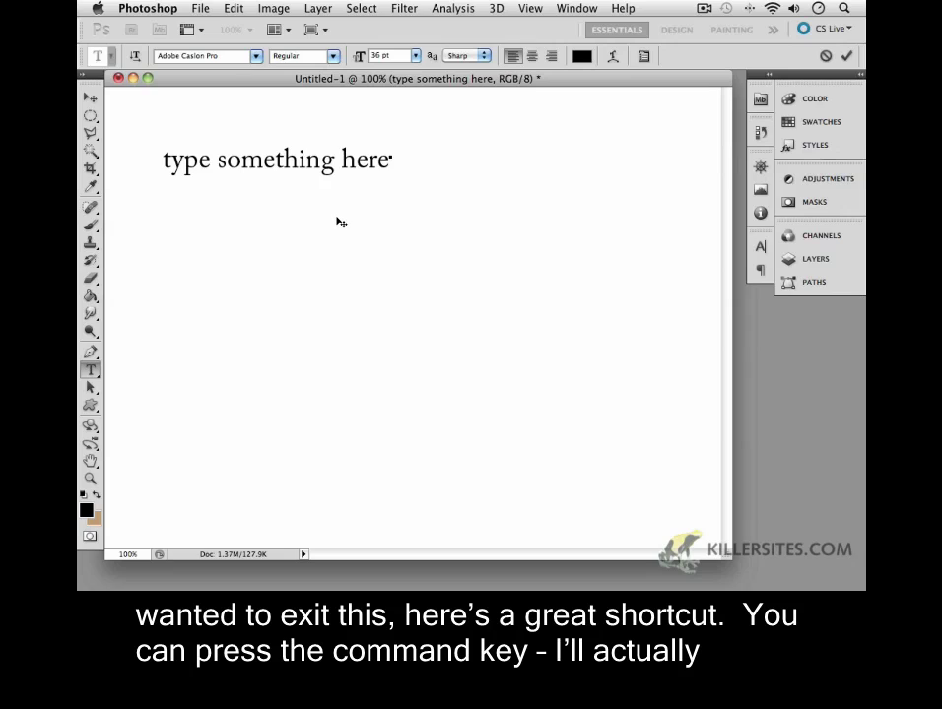
{"action": "key", "text": "super"}
{"action": "key", "text": "super"}
{"action": "left_click", "coordinate": [90, 98]}
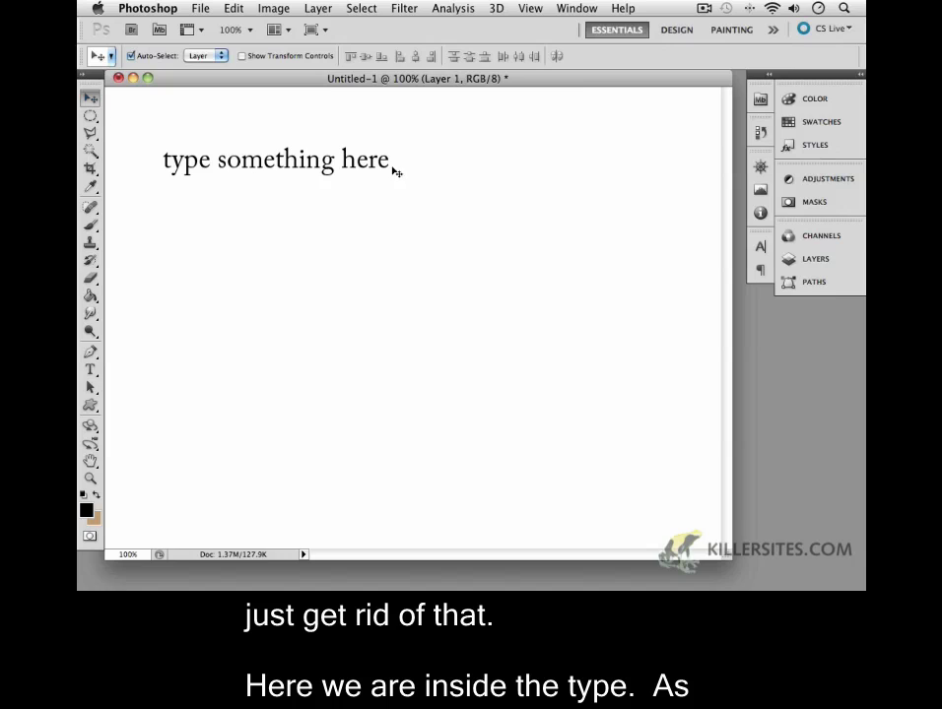
- Move the "type something here" line slightly down the canvas, and reopen and commit its text
{"action": "left_click_drag", "start_coordinate": [394, 172], "coordinate": [383, 201]}
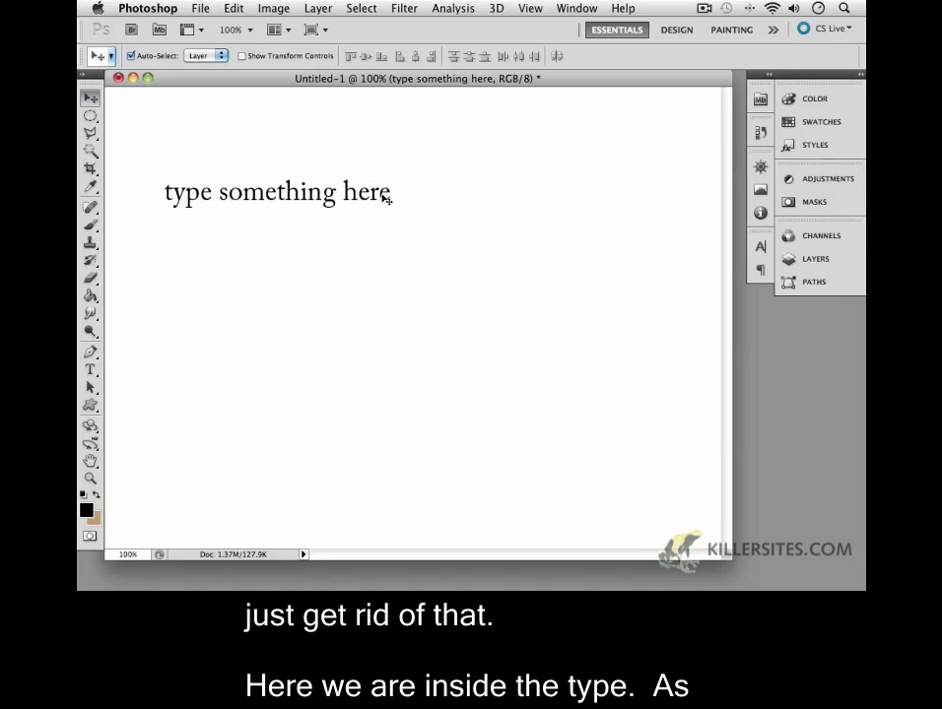
{"action": "double_click", "coordinate": [384, 198]}
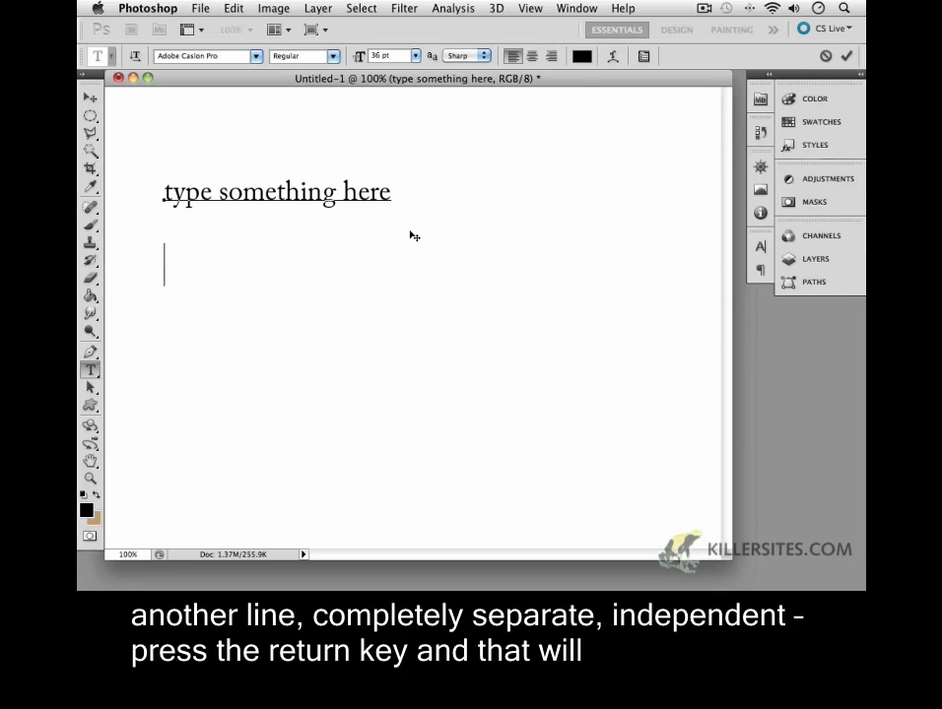
{"action": "key", "text": "BackSpace"}
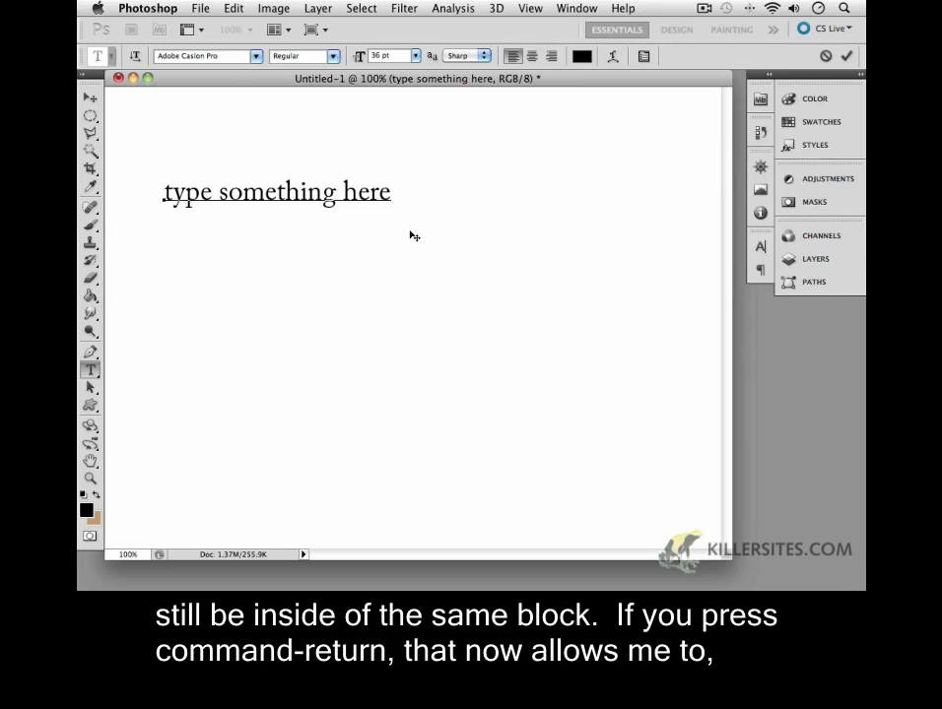
{"action": "key", "text": "super+Return"}
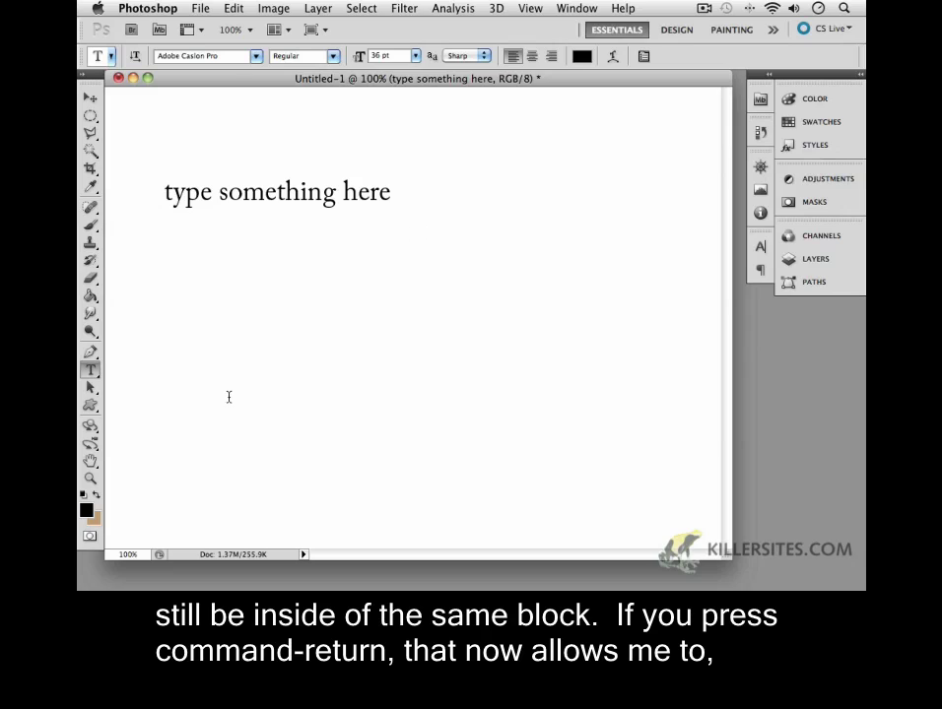
- Create a separate point type line reading "Seperate line of text" below the first line and commit it
{"action": "left_click", "coordinate": [223, 280]}
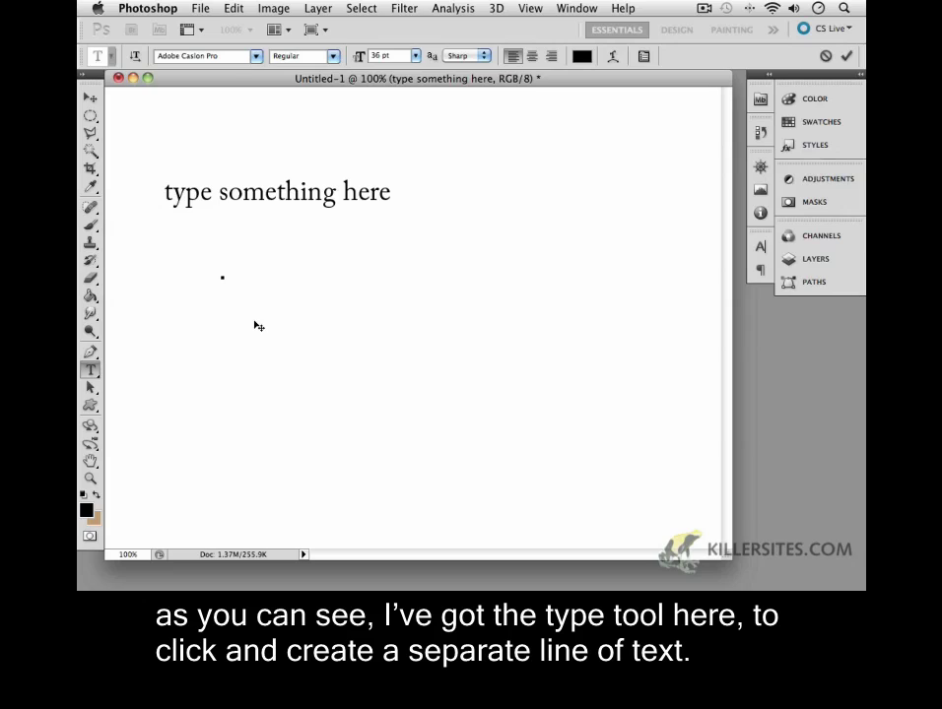
{"action": "type", "text": "Seperate l"}
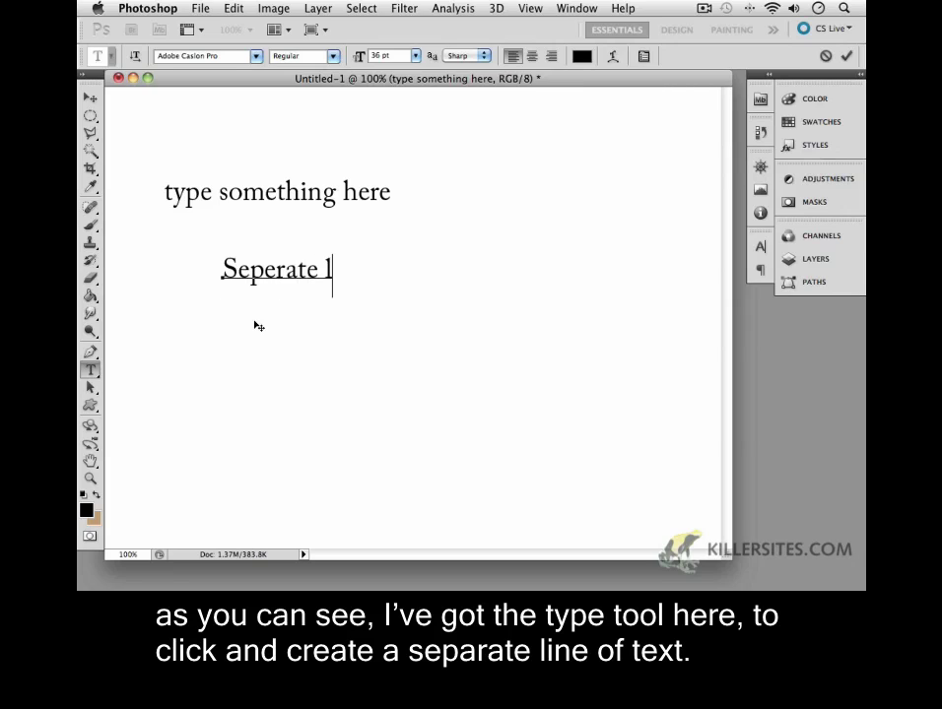
{"action": "type", "text": "in  o"}
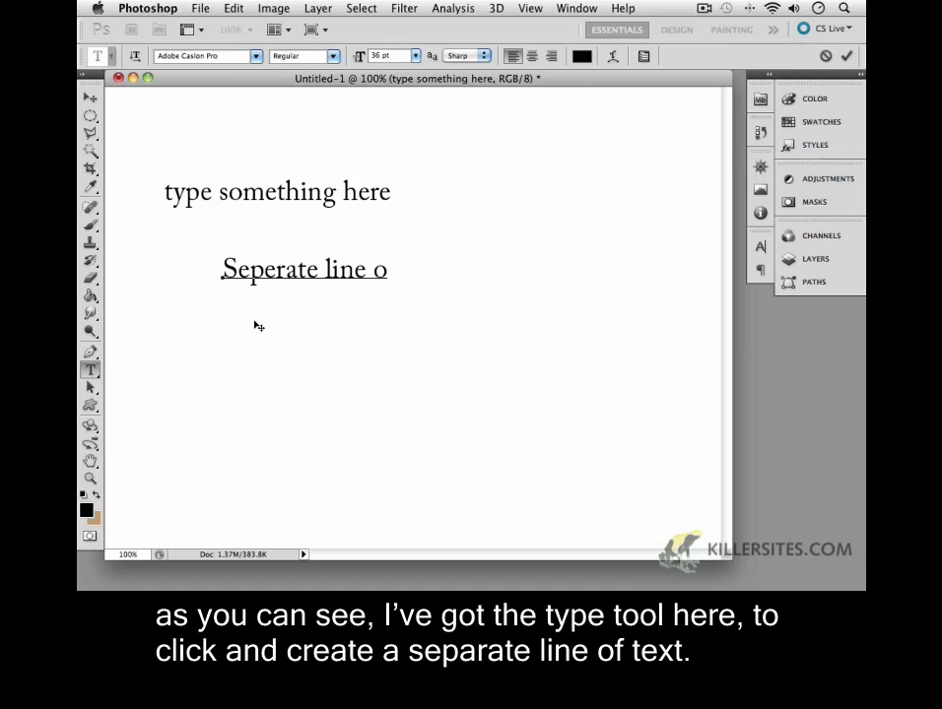
{"action": "type", "text": "f text"}
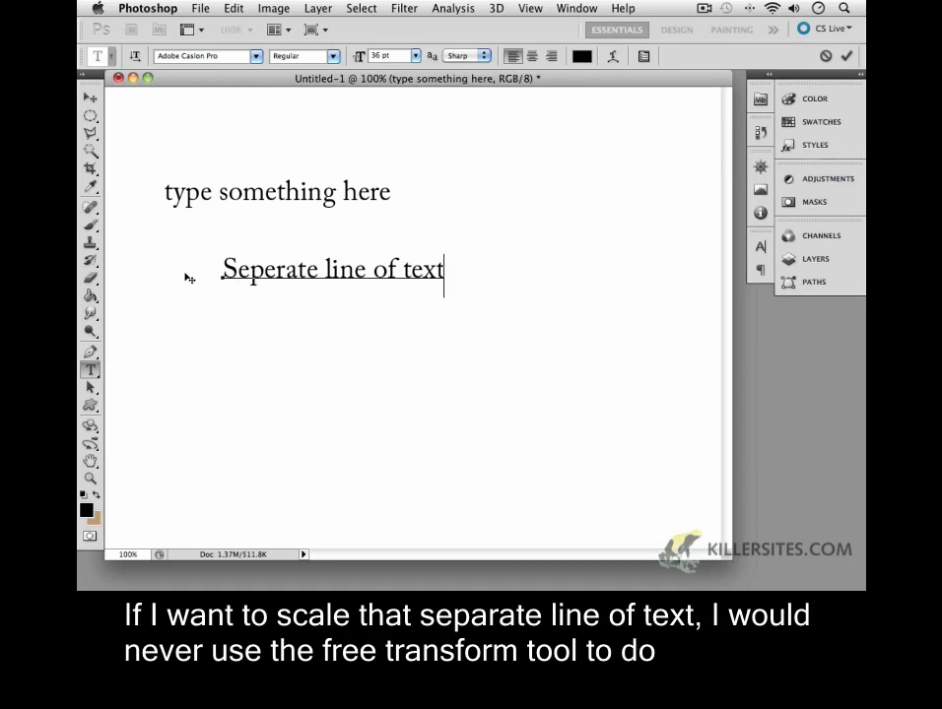
{"action": "left_click", "coordinate": [90, 99]}
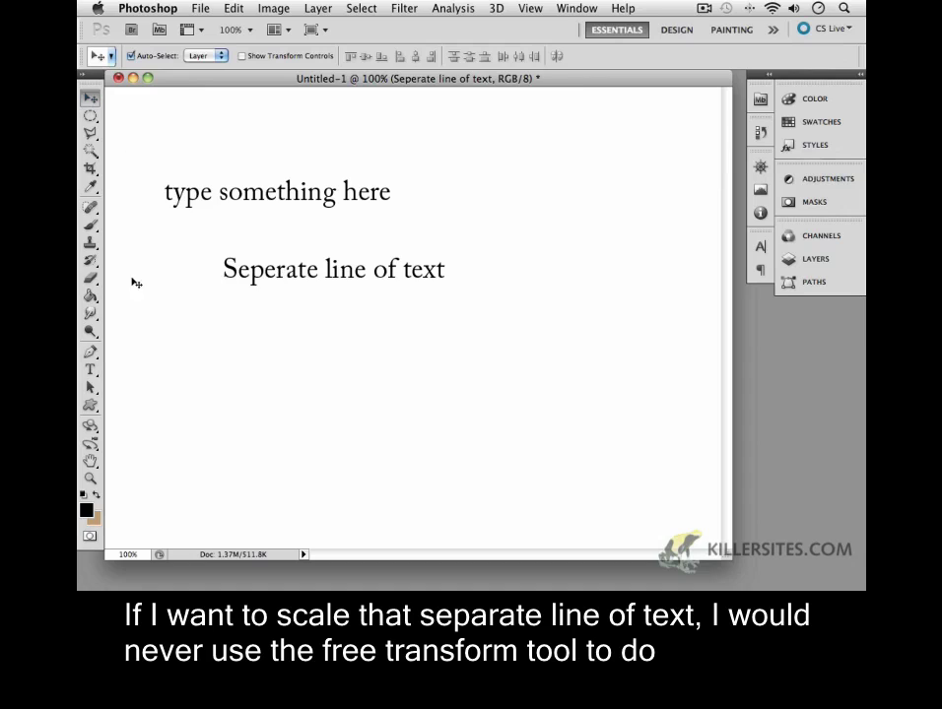
- Set the font size of the entire "Seperate line of text" line to 63 pt and commit it
{"action": "key", "text": "t"}
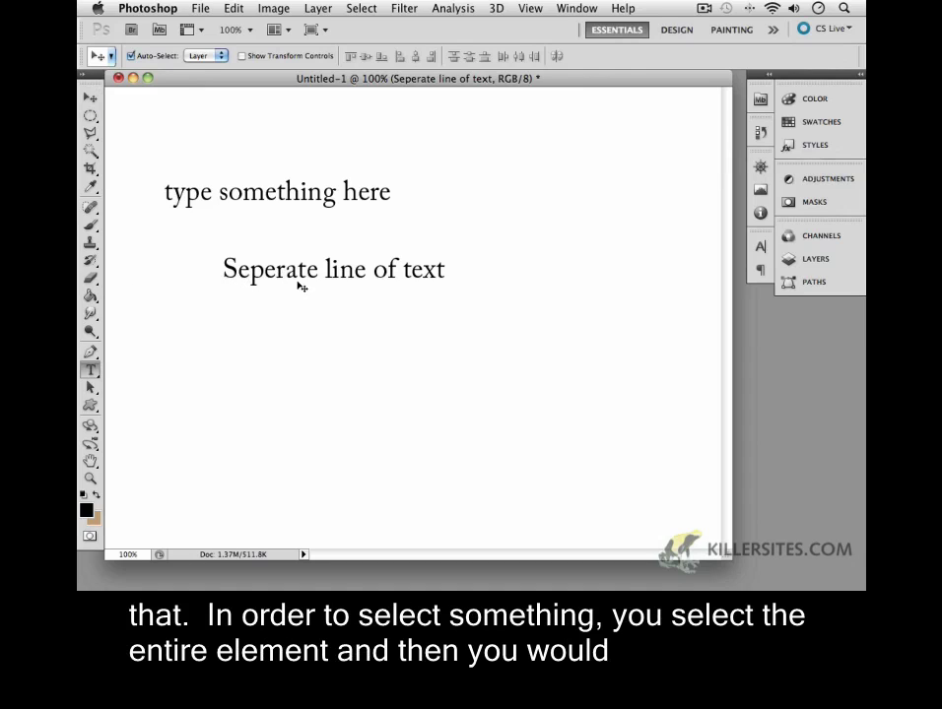
{"action": "left_click", "coordinate": [346, 273]}
{"action": "left_click_drag", "start_coordinate": [448, 269], "coordinate": [116, 276]}
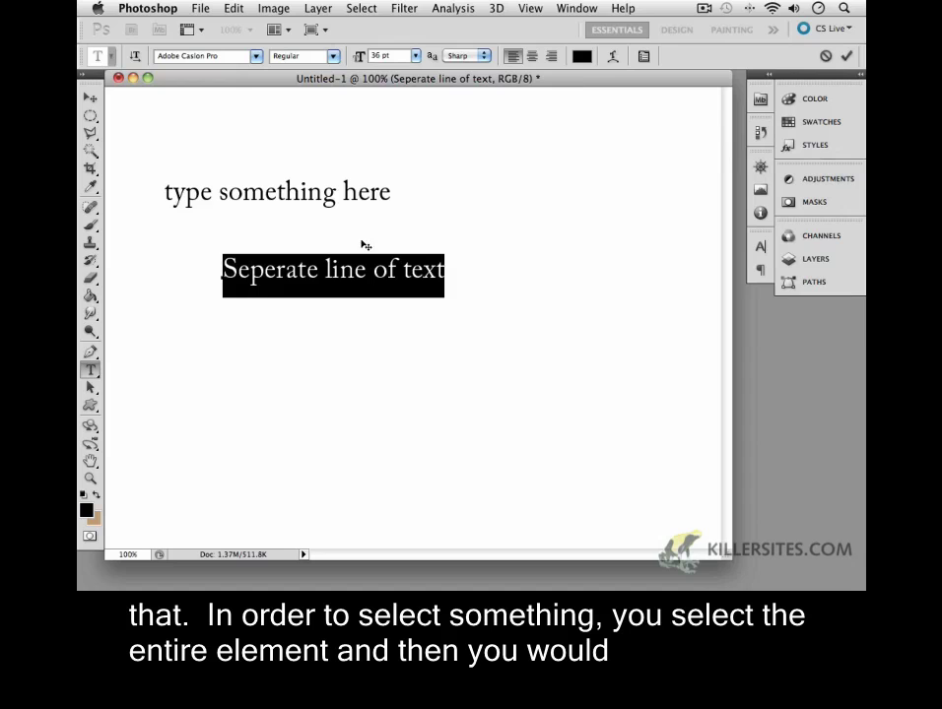
{"action": "mouse_move", "coordinate": [357, 59]}
{"action": "left_mouse_down"}
{"action": "mouse_move", "coordinate": [382, 64]}
{"action": "mouse_move", "coordinate": [375, 63]}
{"action": "left_mouse_up"}
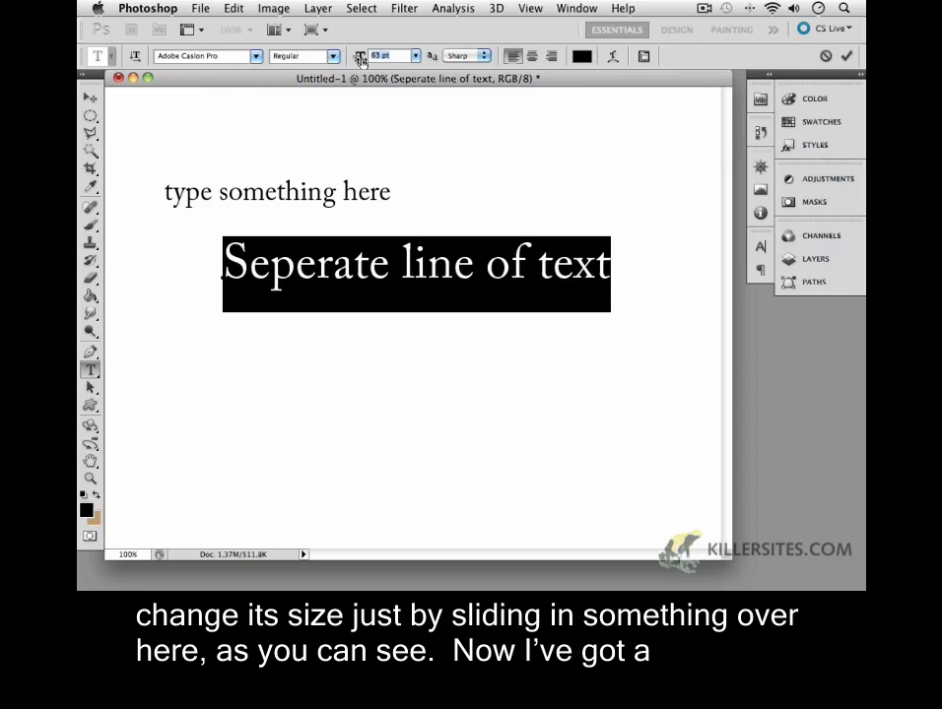
{"action": "left_click", "coordinate": [89, 98]}
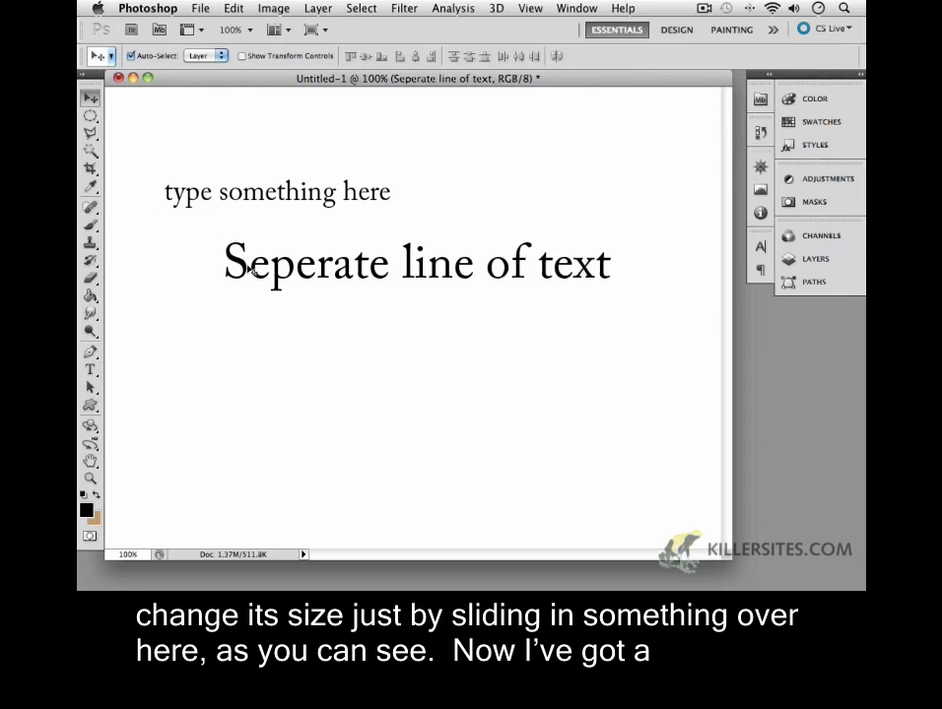
- Move "Seperate line of text" up and to the left, and place "type something here" directly beneath it
{"action": "left_click_drag", "start_coordinate": [242, 268], "coordinate": [169, 246]}
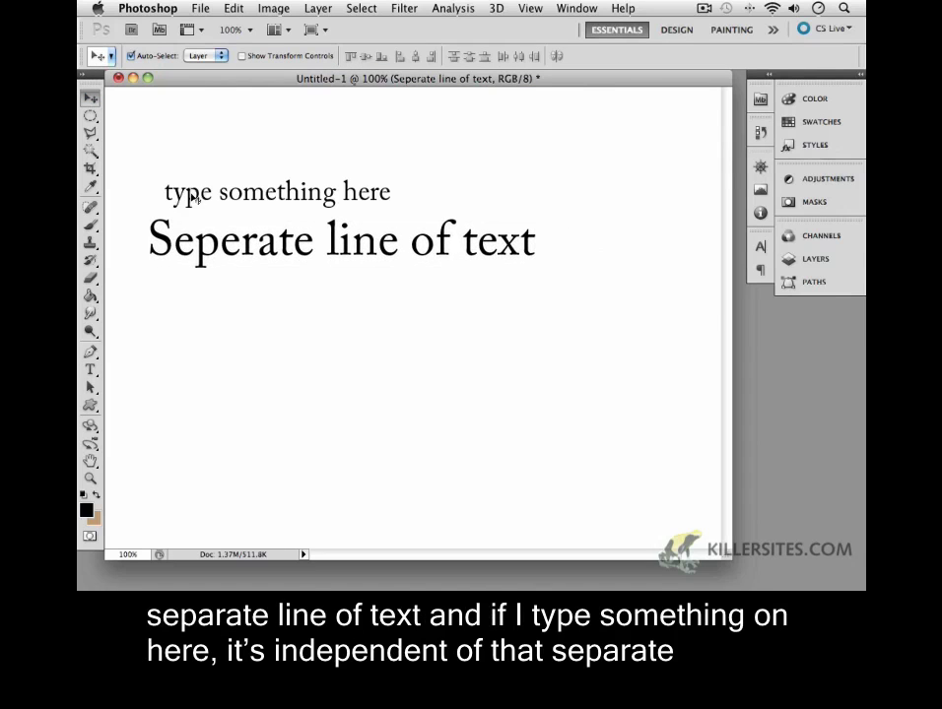
{"action": "left_click_drag", "start_coordinate": [193, 195], "coordinate": [241, 286]}
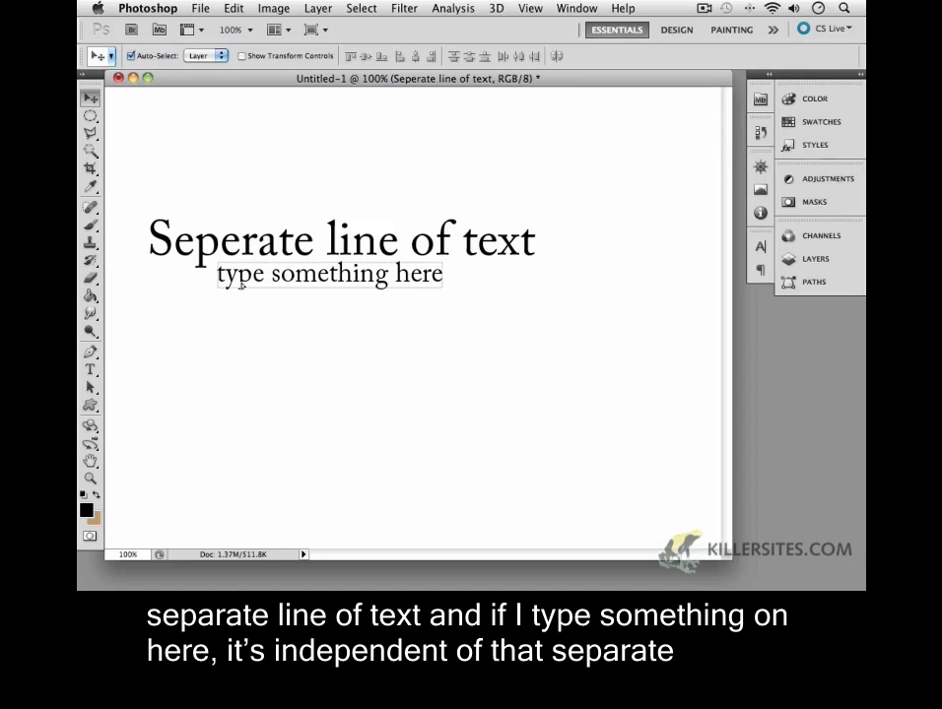
- Set the font size of the entire "type something here" line to 25 pt
{"action": "key", "text": "t"}
{"action": "left_click", "coordinate": [391, 285]}
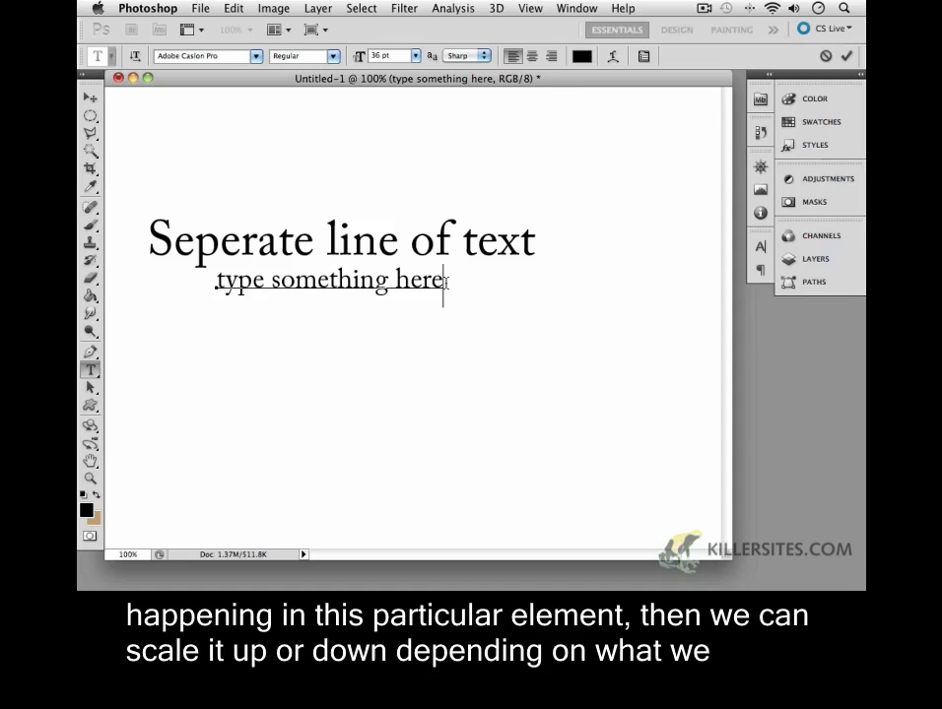
{"action": "left_click_drag", "start_coordinate": [442, 280], "coordinate": [196, 285]}
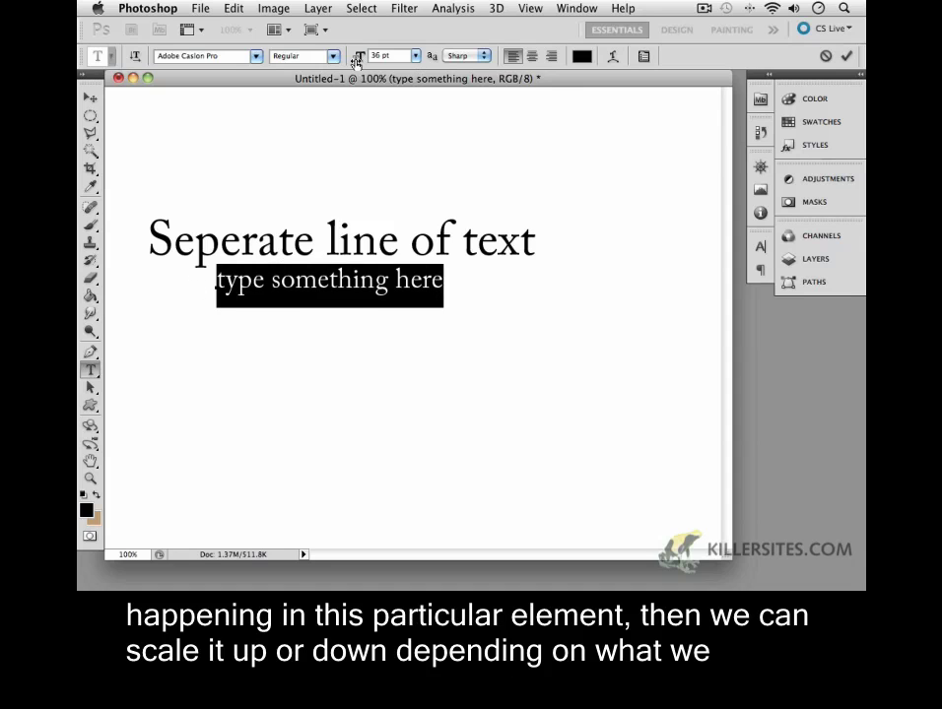
{"action": "mouse_move", "coordinate": [359, 59]}
{"action": "left_mouse_down"}
{"action": "mouse_move", "coordinate": [345, 59]}
{"action": "mouse_move", "coordinate": [406, 65]}
{"action": "mouse_move", "coordinate": [352, 72]}
{"action": "left_mouse_up"}
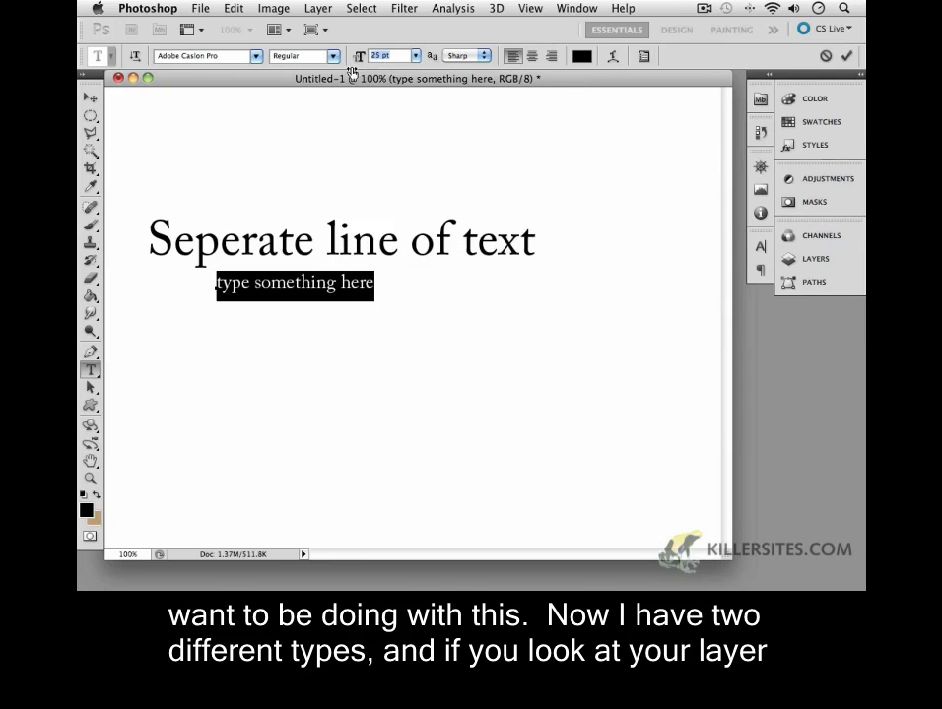
- Move "type something here" directly above "Seperate line of text", and delete the empty type layer Layer 1
{"action": "left_click", "coordinate": [89, 98]}
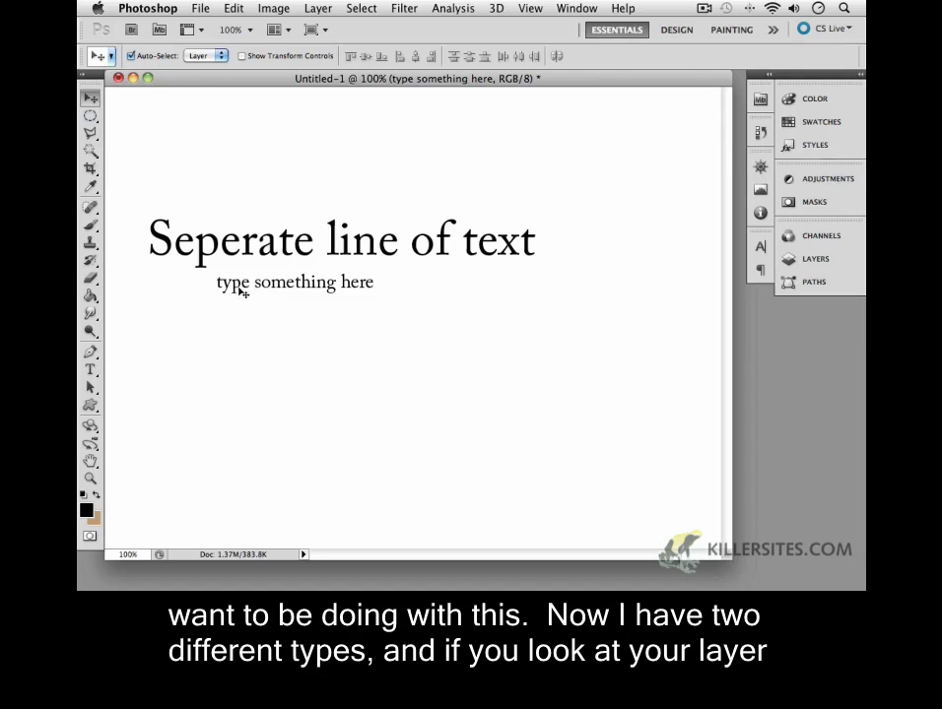
{"action": "left_click_drag", "start_coordinate": [247, 288], "coordinate": [209, 218]}
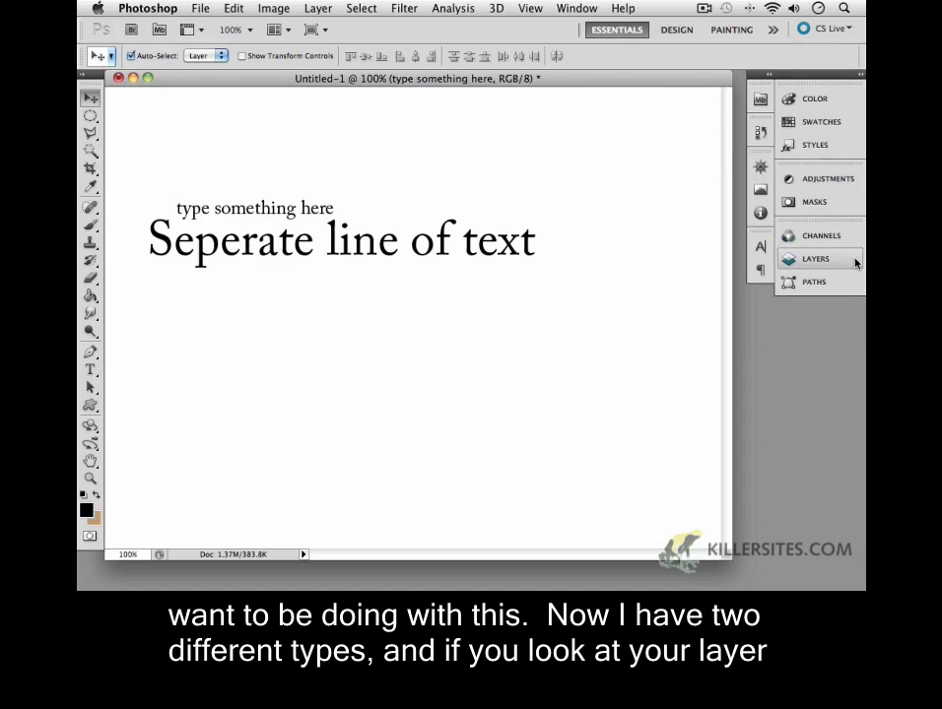
{"action": "left_click", "coordinate": [816, 259]}
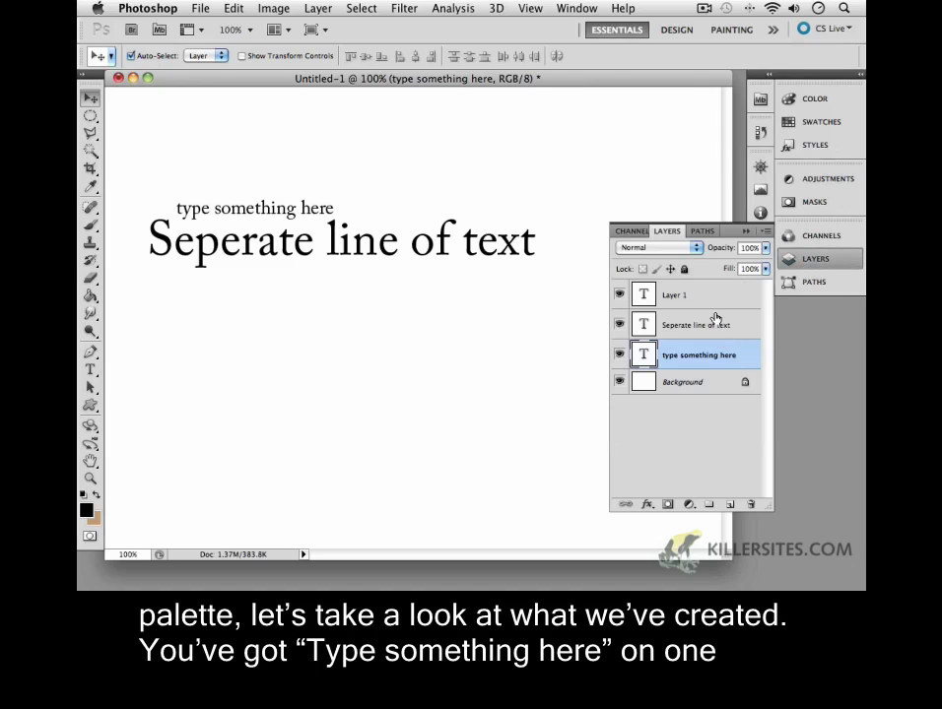
{"action": "left_click_drag", "start_coordinate": [706, 299], "coordinate": [749, 504]}
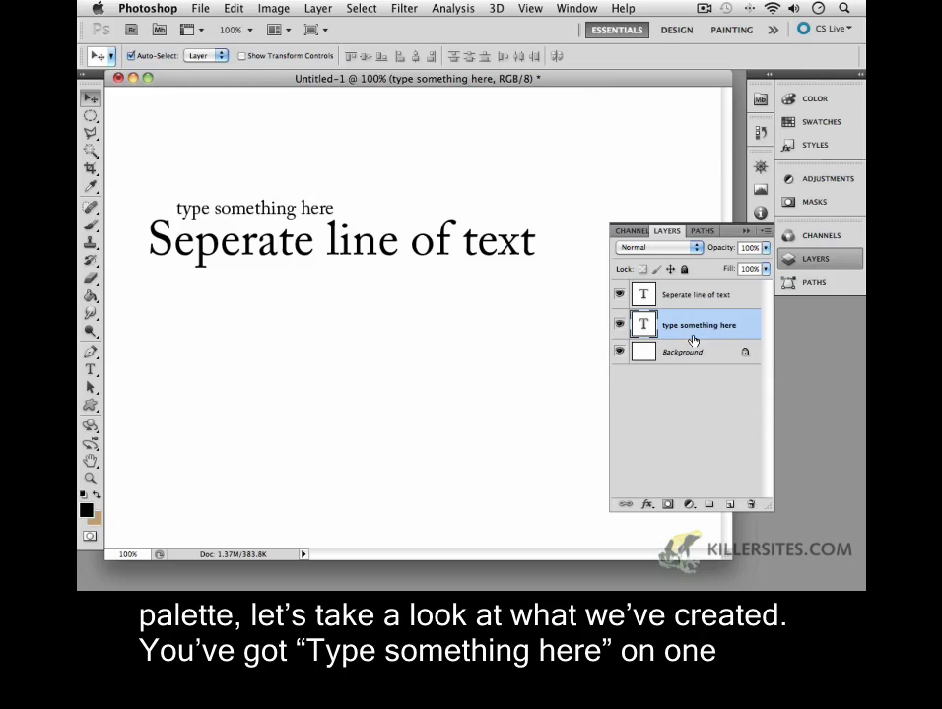
- Hide and show the "type something here" layer, followed by the "Seperate line of text" layer, to check which text each holds
{"action": "left_click", "coordinate": [619, 326]}
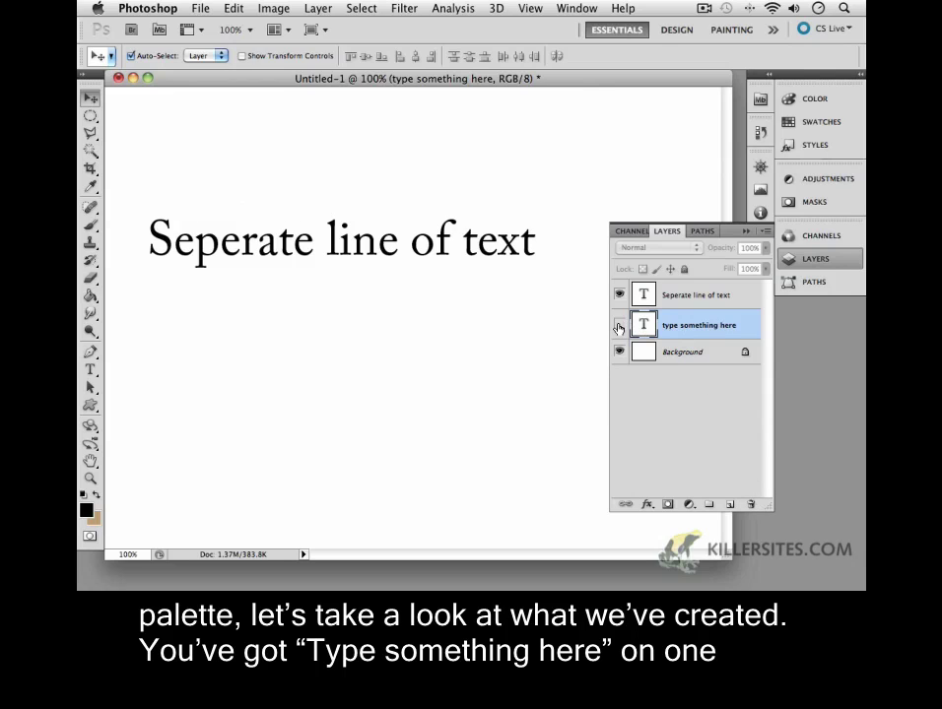
{"action": "left_click", "coordinate": [619, 326]}
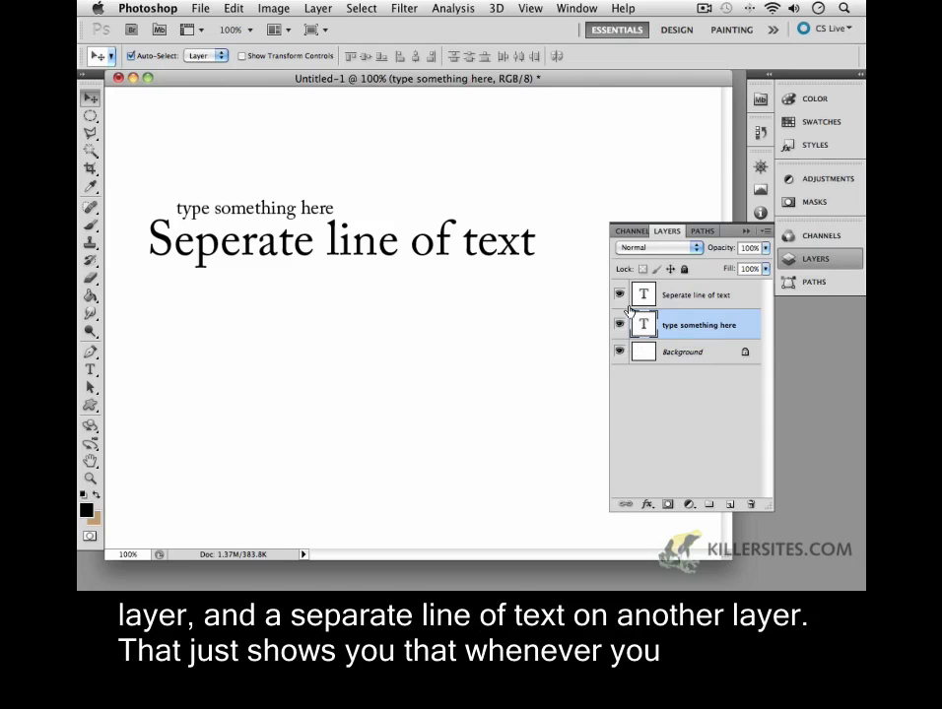
{"action": "left_click", "coordinate": [619, 295]}
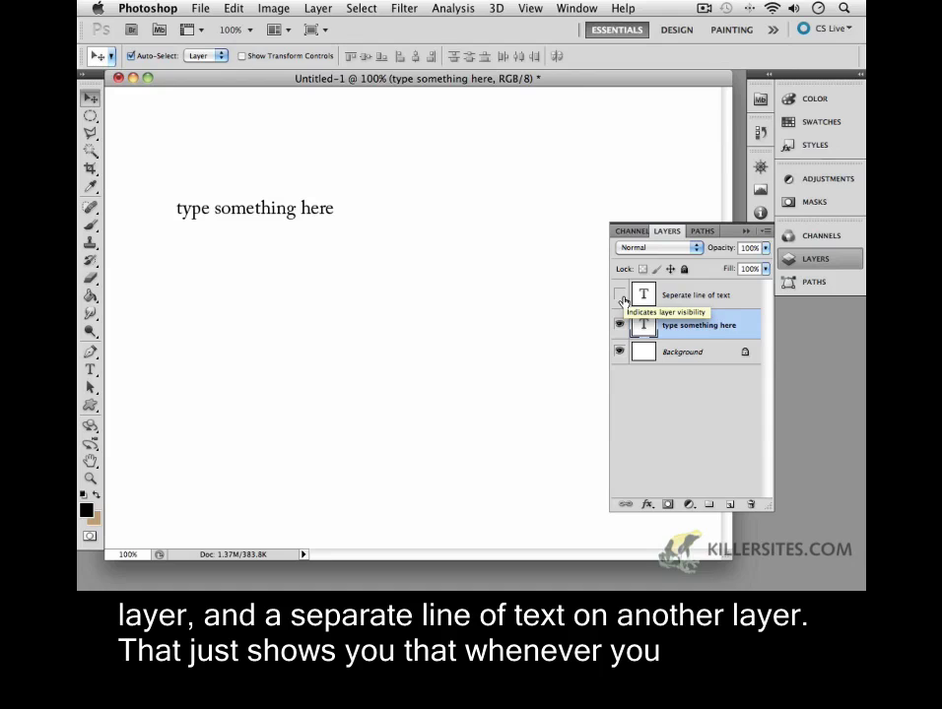
{"action": "left_click", "coordinate": [620, 295]}
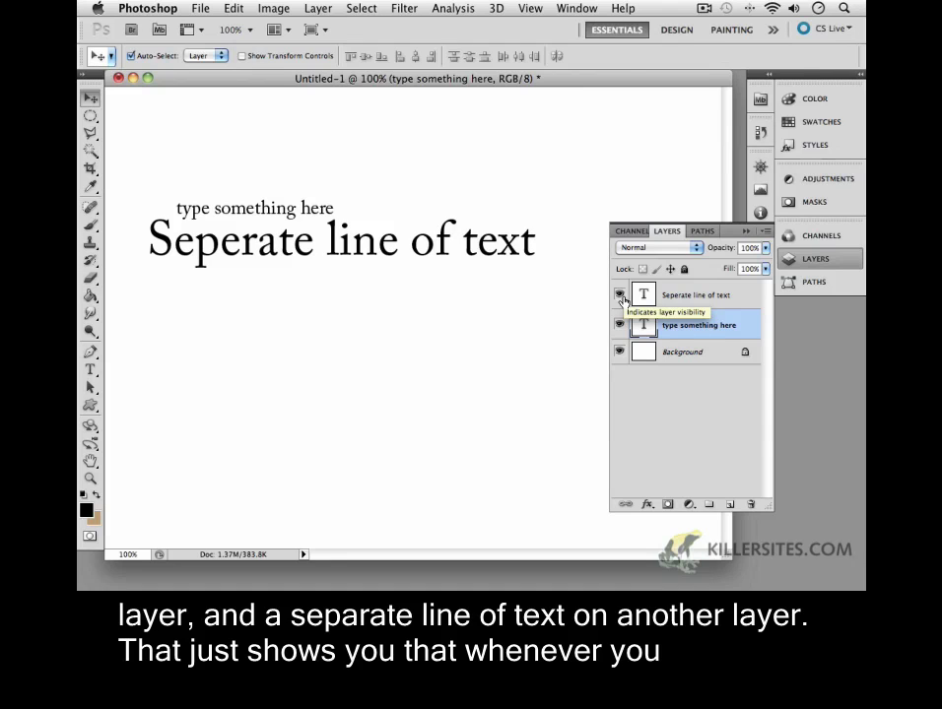
- Create and commit a point type line reading "hdsjfgsdhfgsdkf" below the existing text, and delete its layer
{"action": "left_click", "coordinate": [89, 369]}
{"action": "left_click", "coordinate": [261, 338]}
{"action": "type", "text": "hdsjfgsdhfgsdkf"}
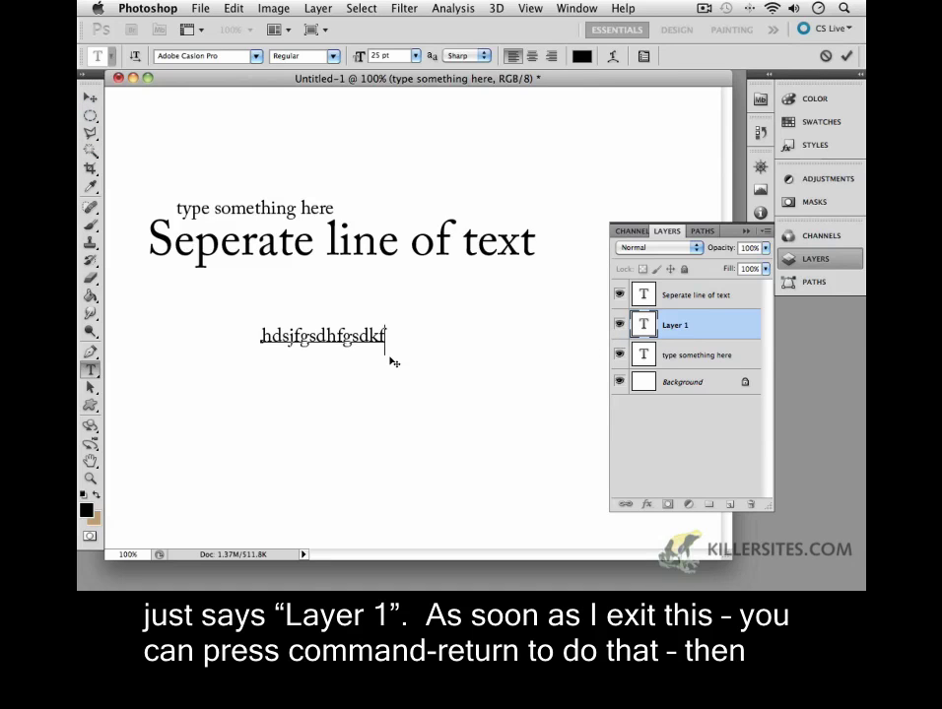
{"action": "key", "text": "super+Return"}
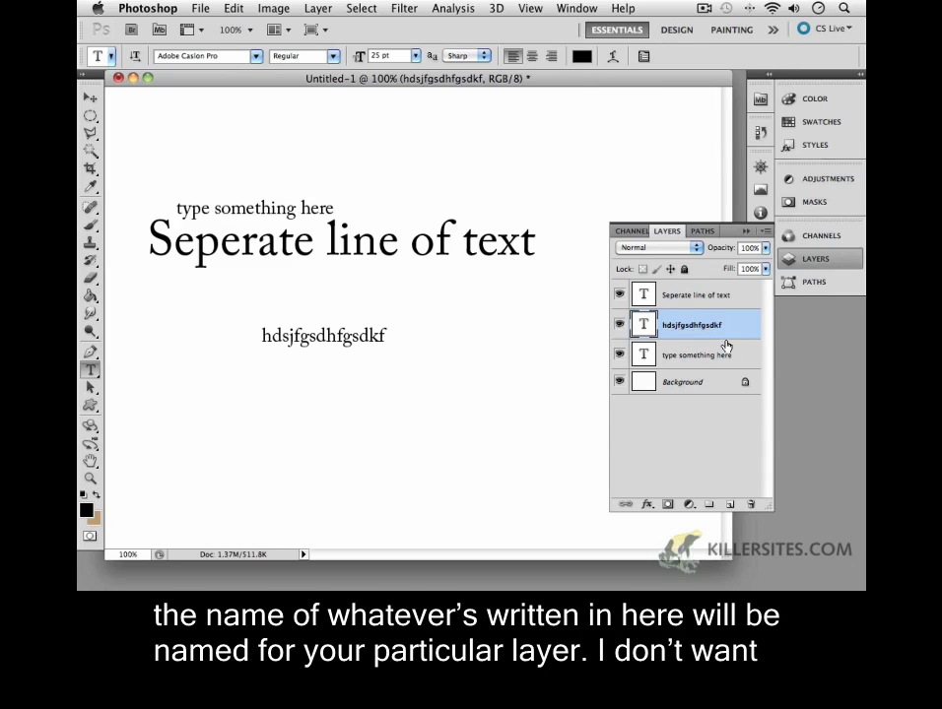
{"action": "left_click_drag", "start_coordinate": [739, 332], "coordinate": [751, 503]}
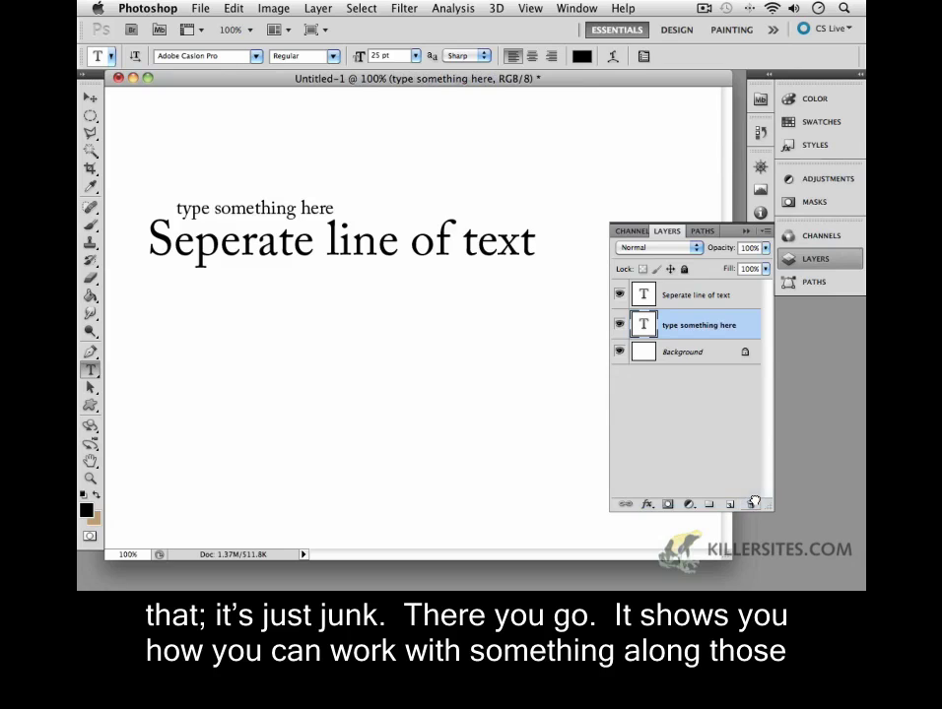